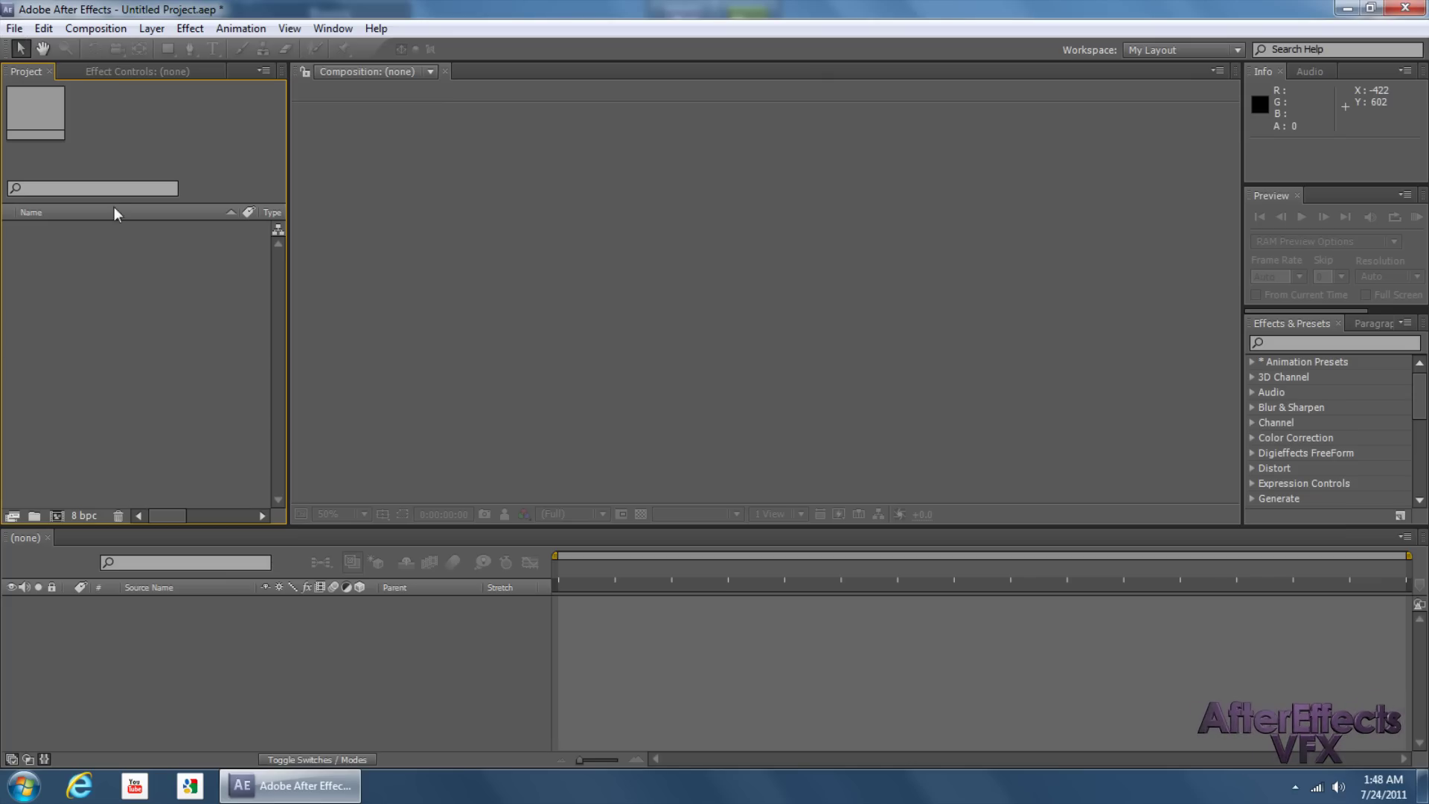
Open the File menu and dismiss it without choosing a command.
click(18, 33)
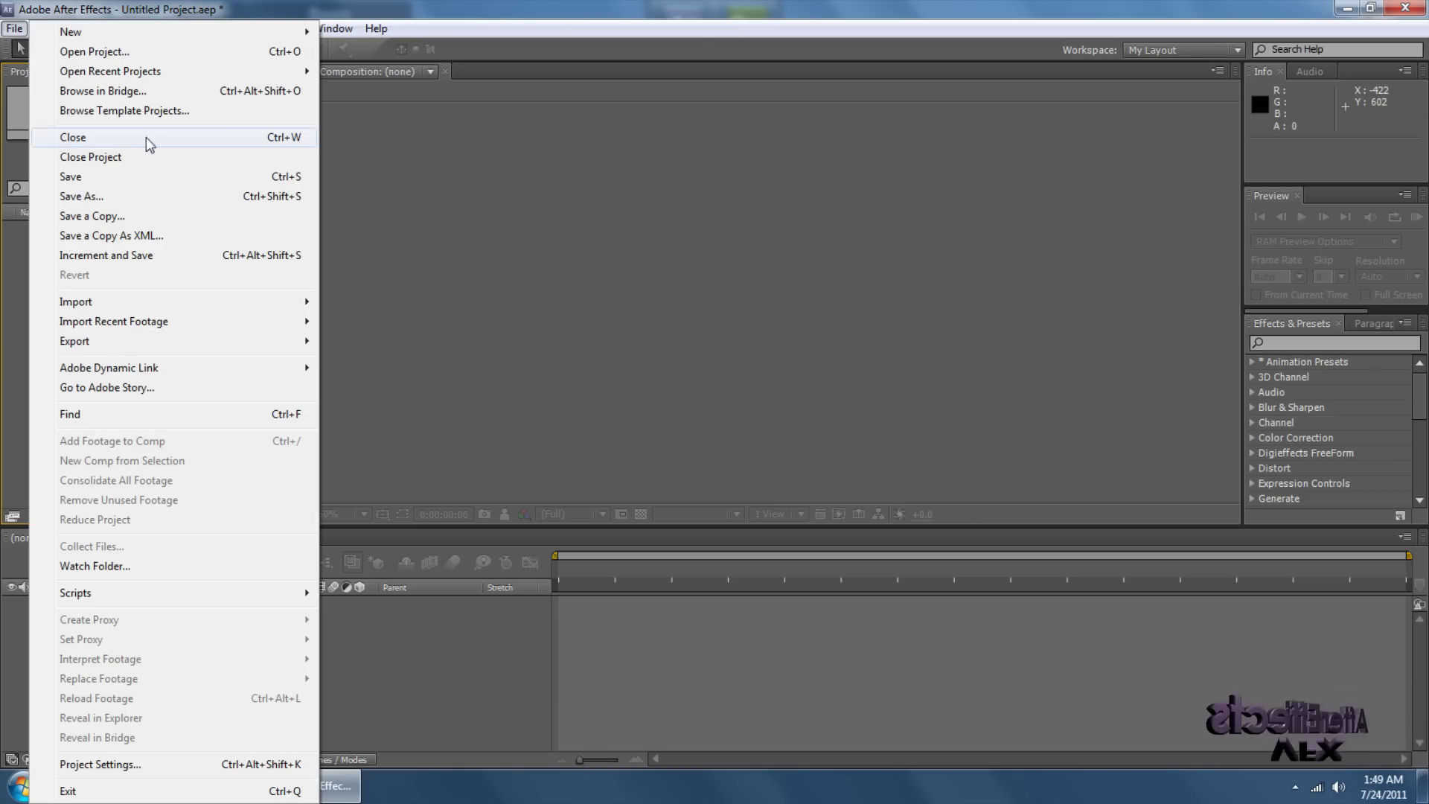
key(Escape)
key(alt+f)
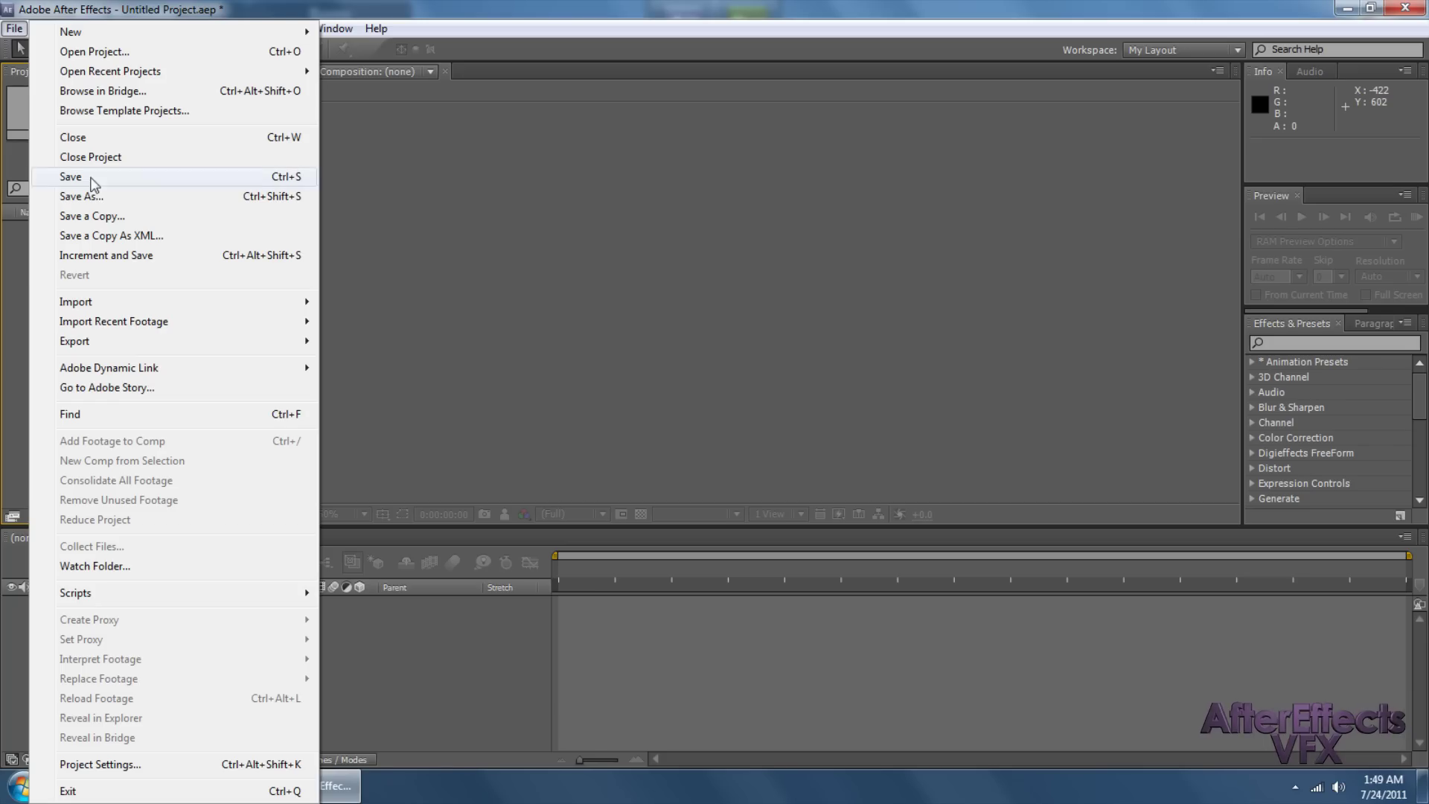
mouse_move(128, 308)
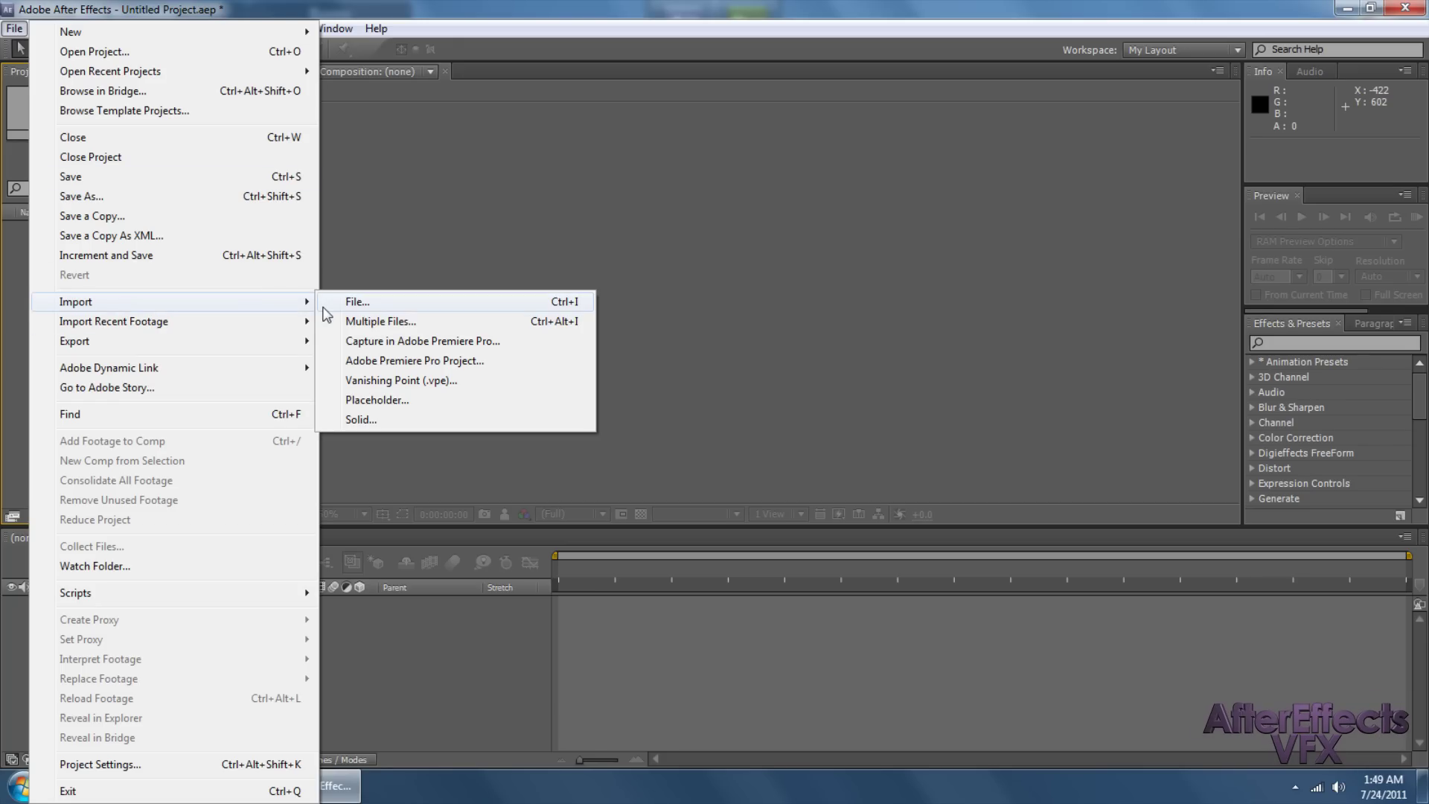
click(15, 293)
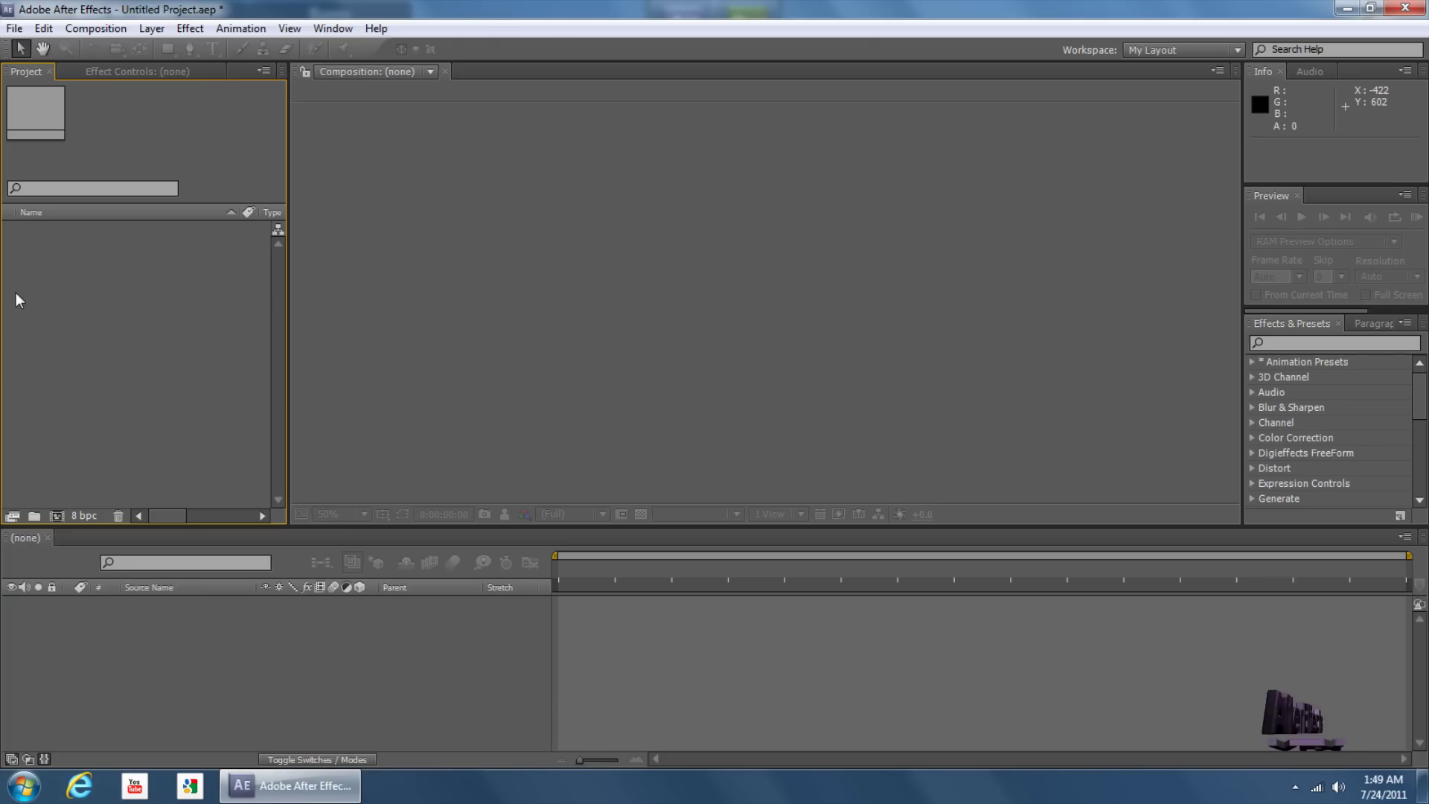
Import Watermark0000 from the Project panel as a PNG sequence, Watermark[0000-0090].png.
right_click(158, 258)
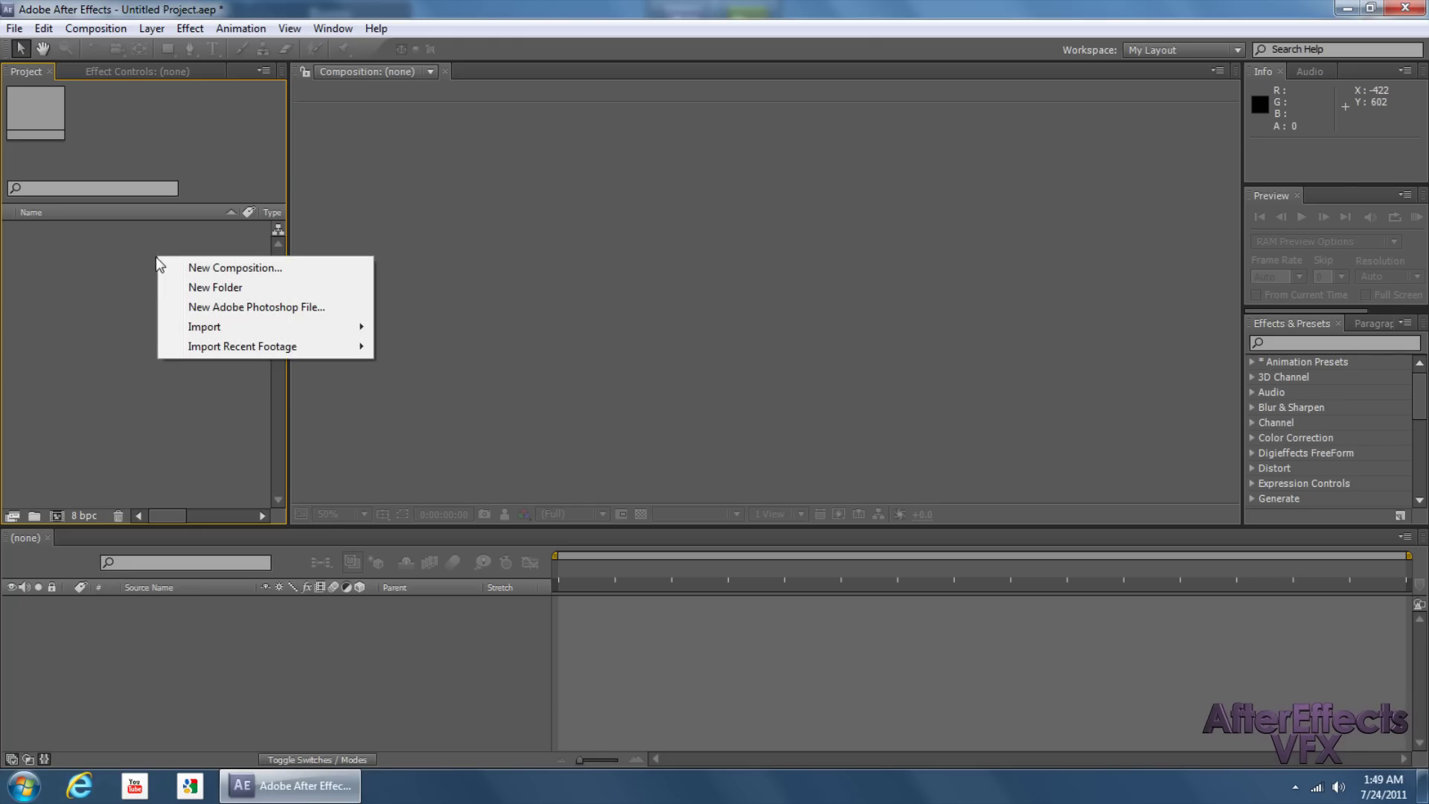
mouse_move(223, 325)
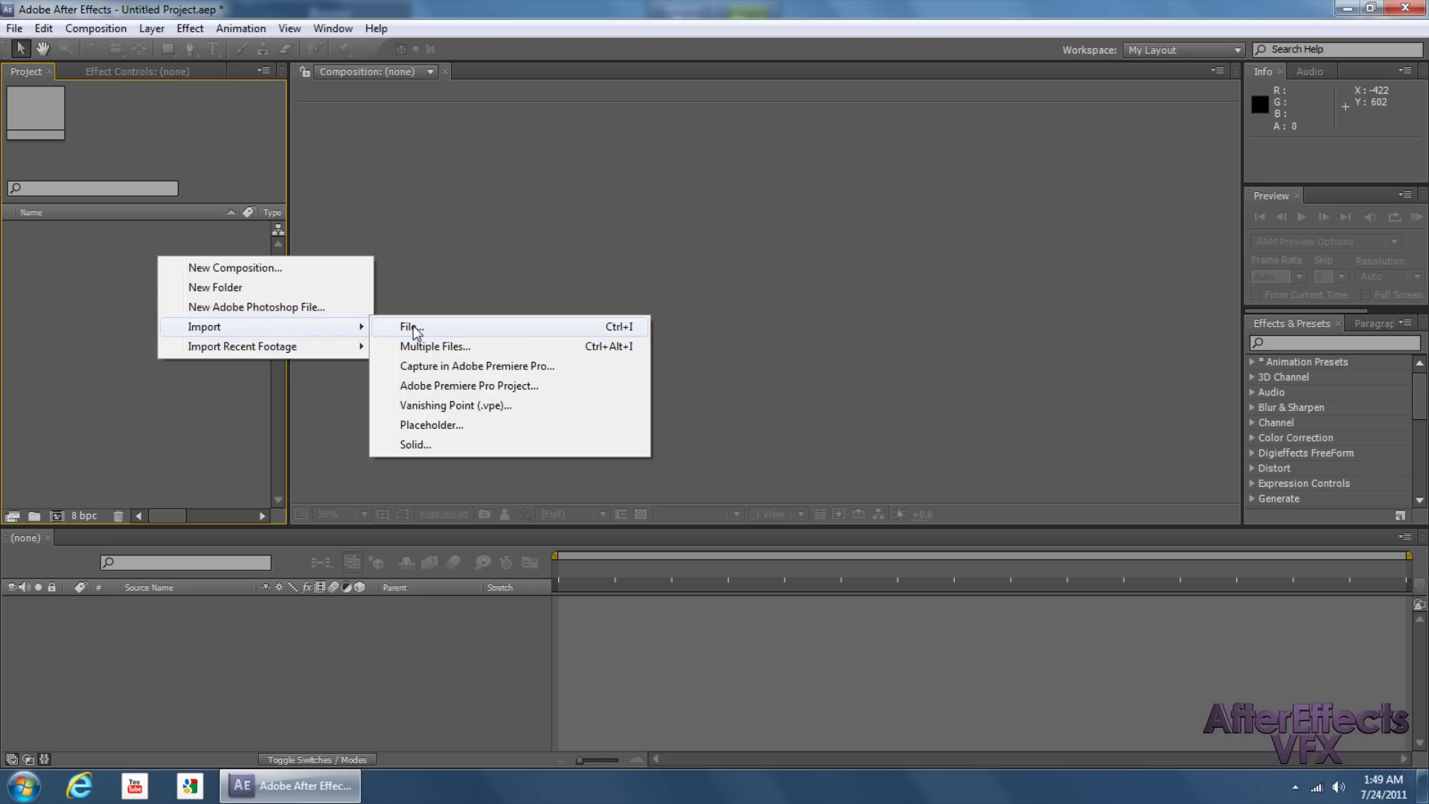
click(67, 328)
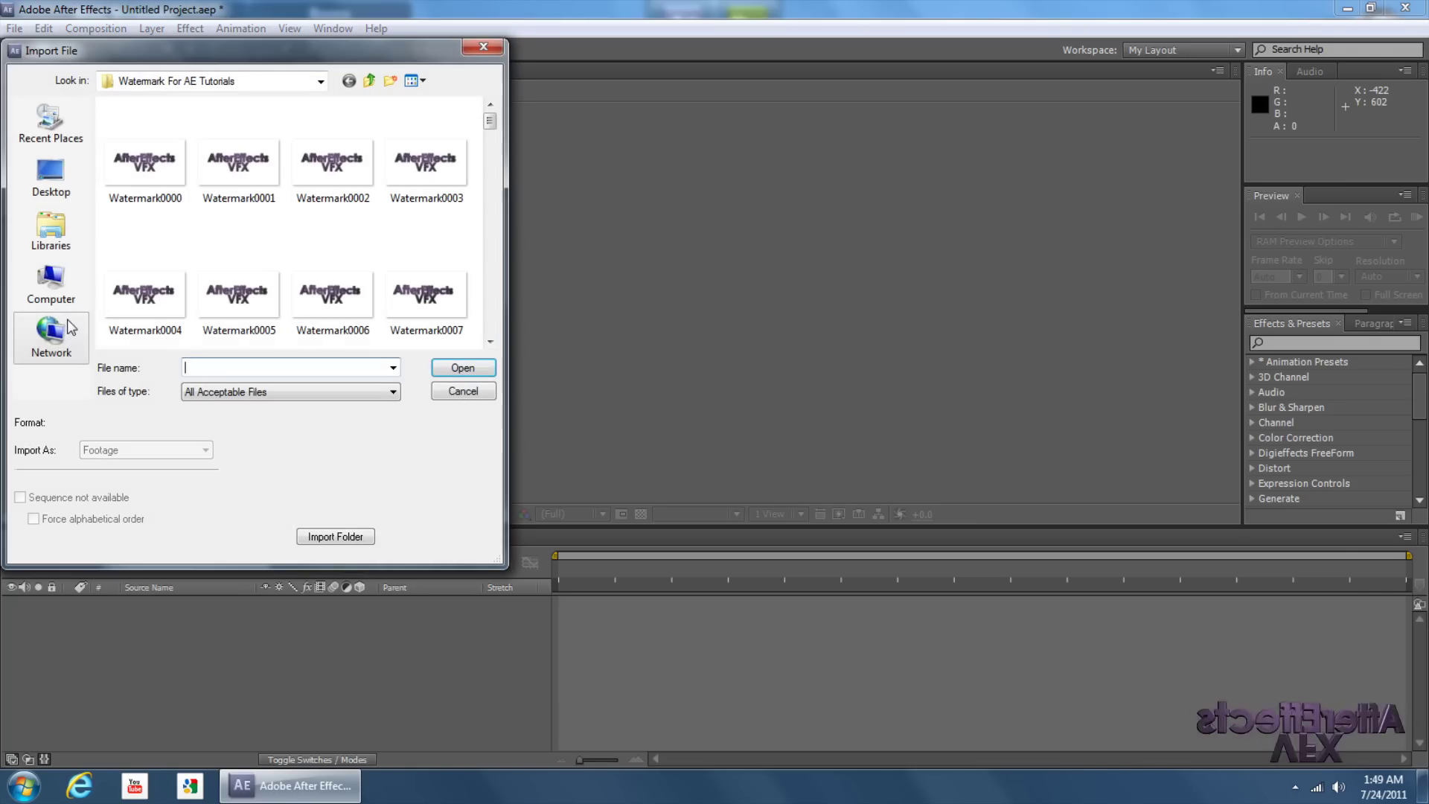
click(154, 166)
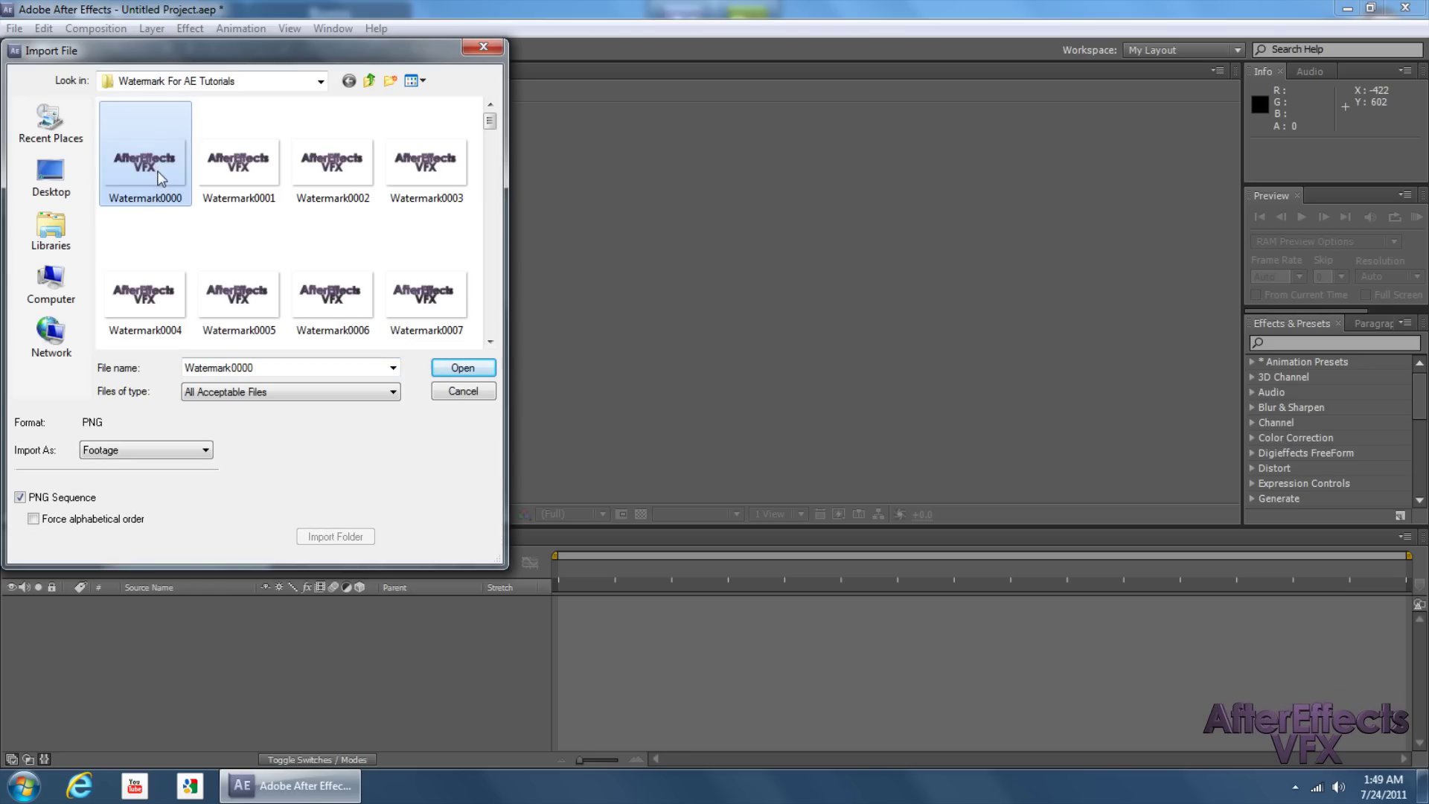
click(452, 368)
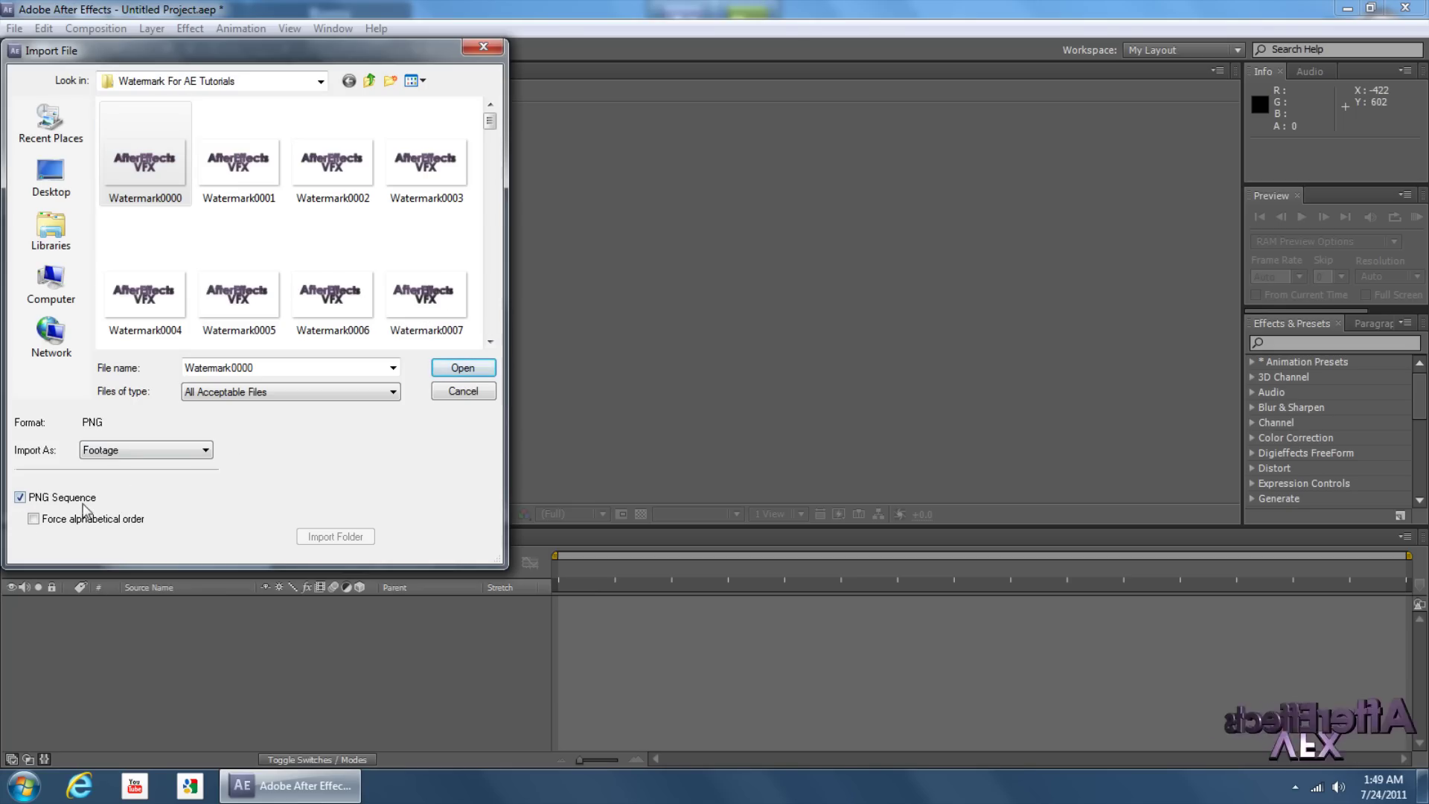
click(447, 368)
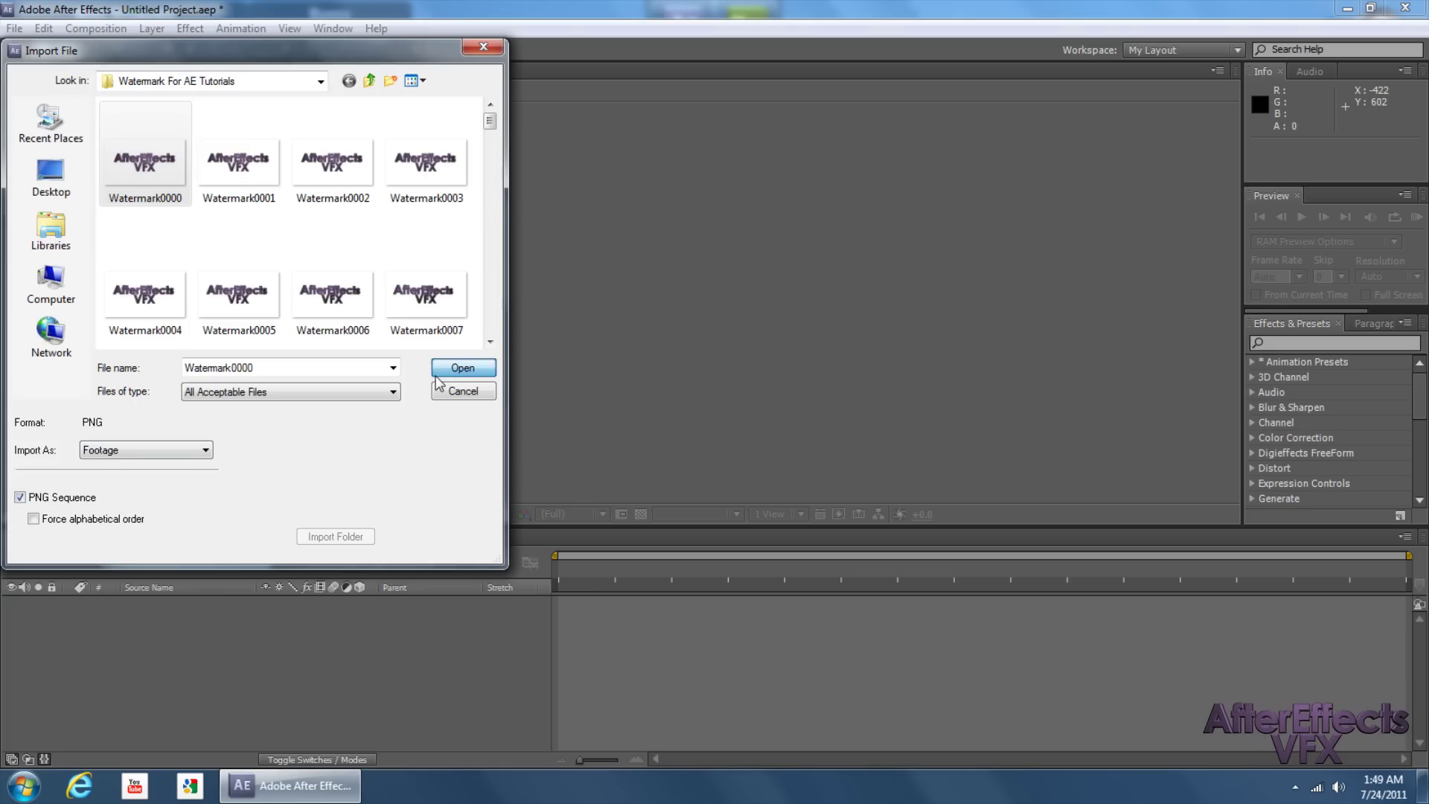
click(108, 264)
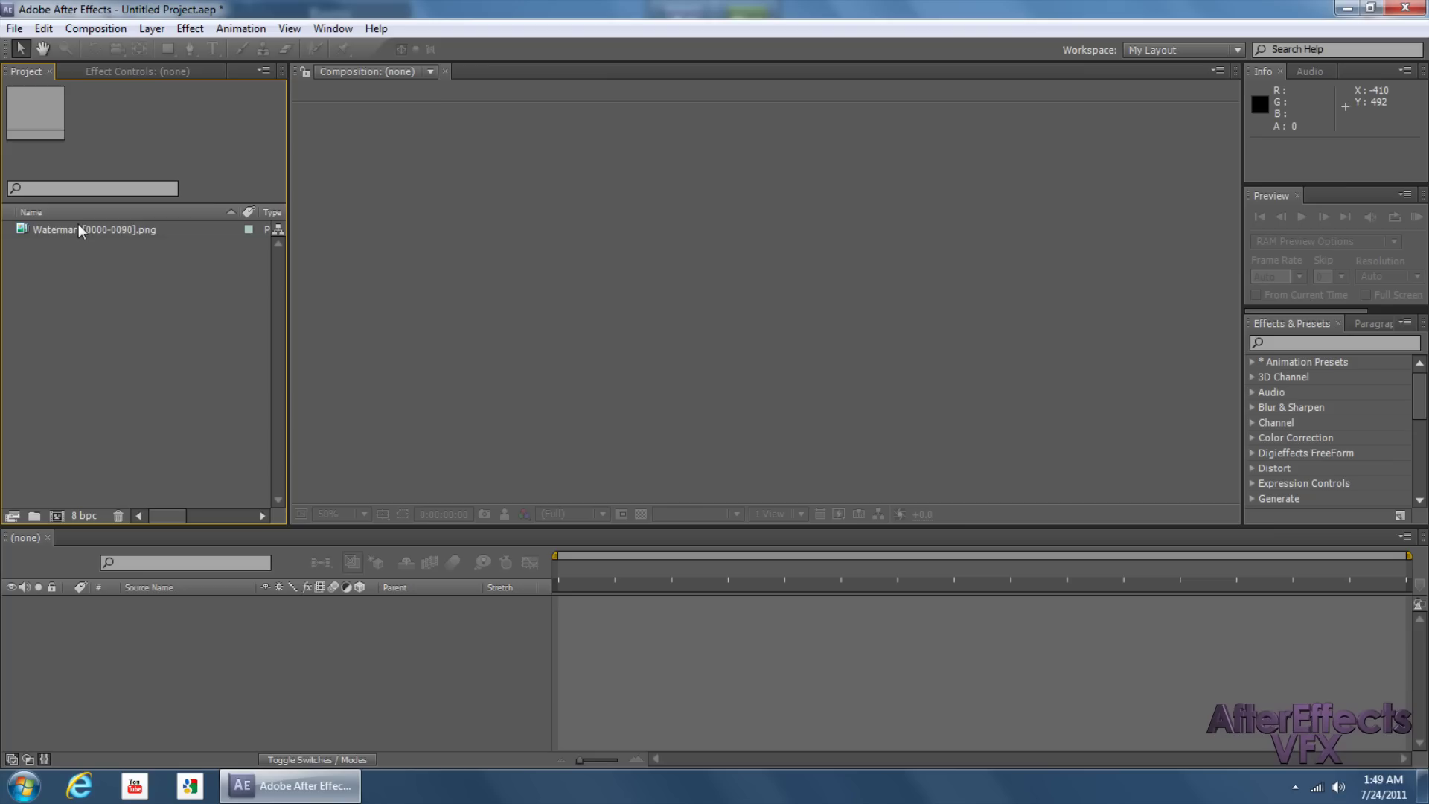
click(78, 225)
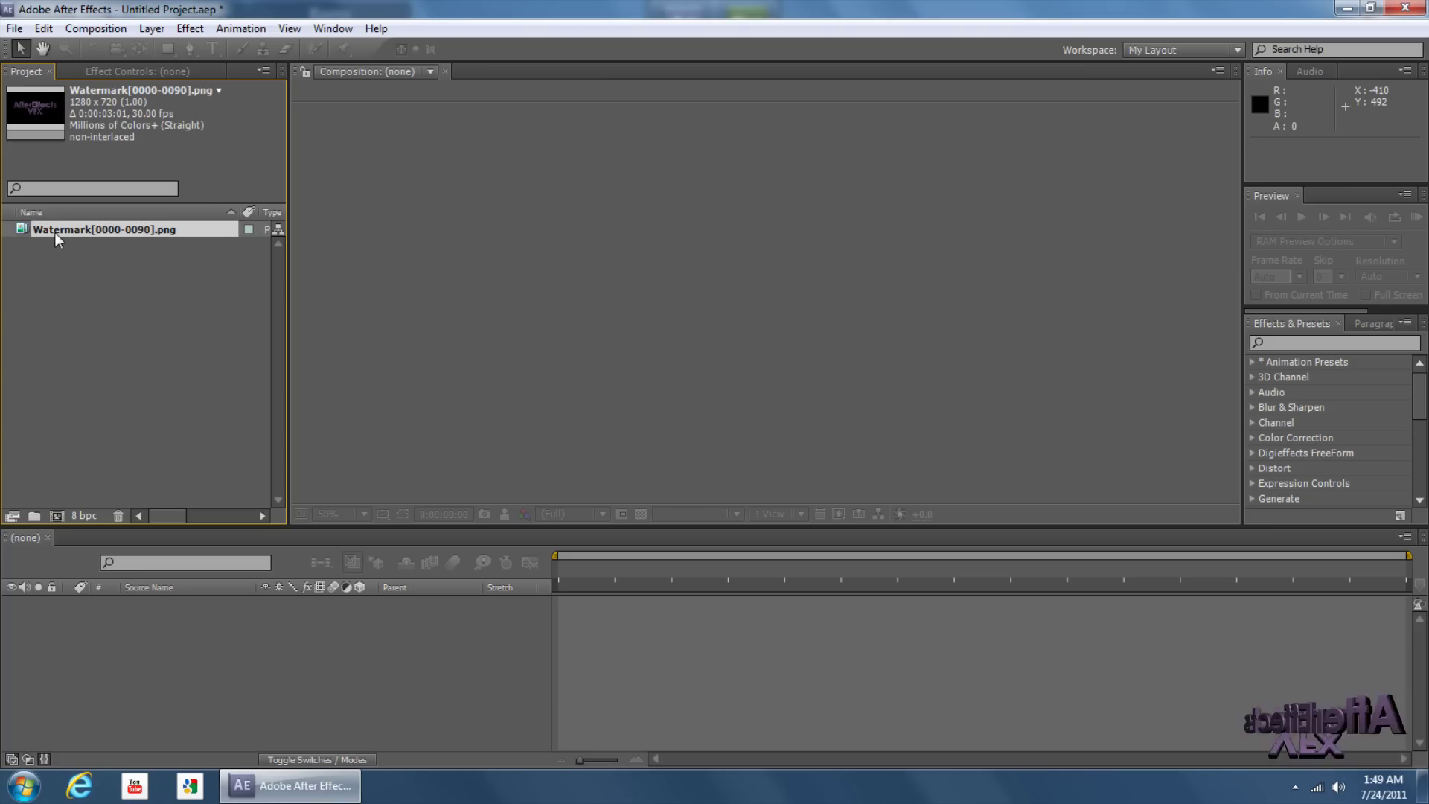
drag(52, 232, 91, 232)
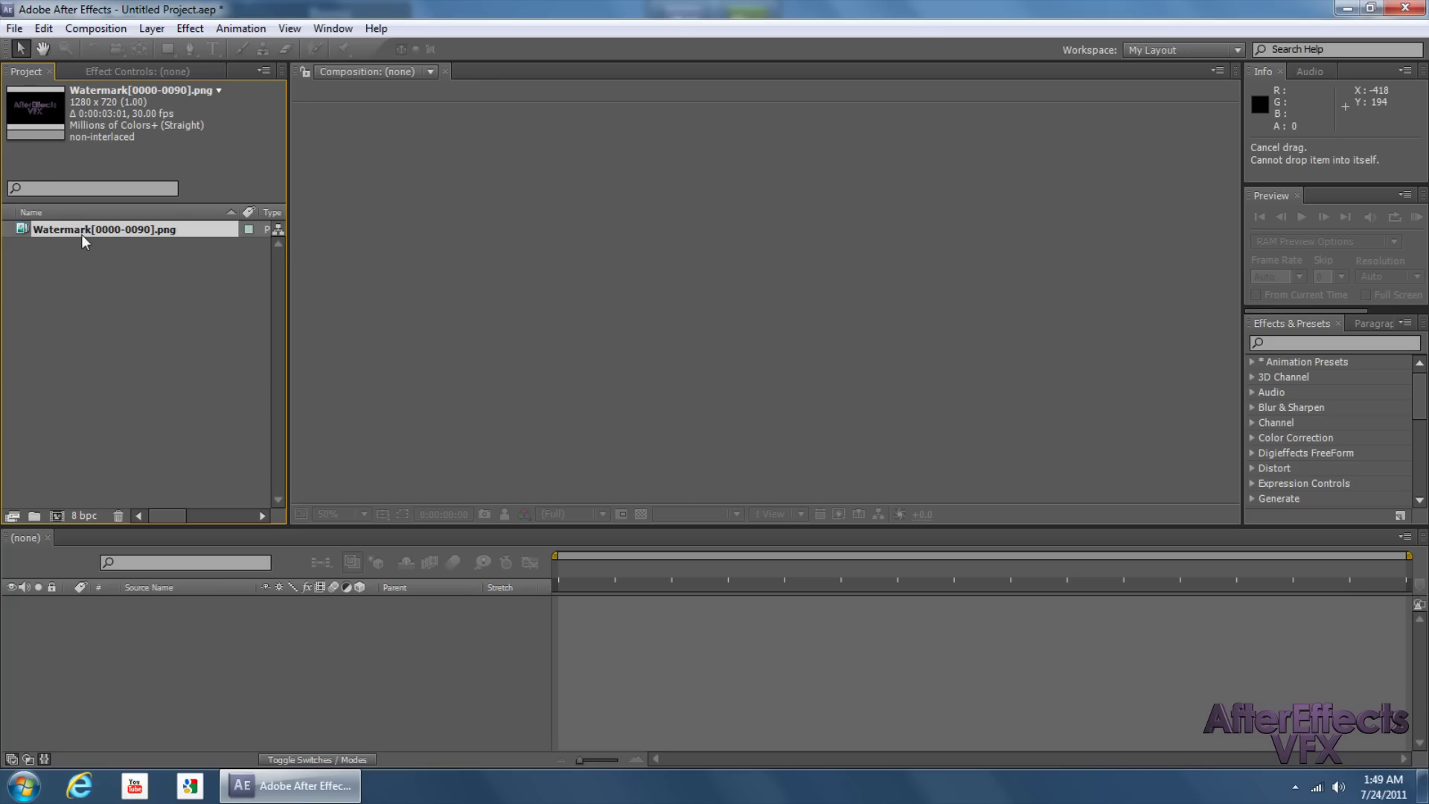
drag(70, 229, 96, 246)
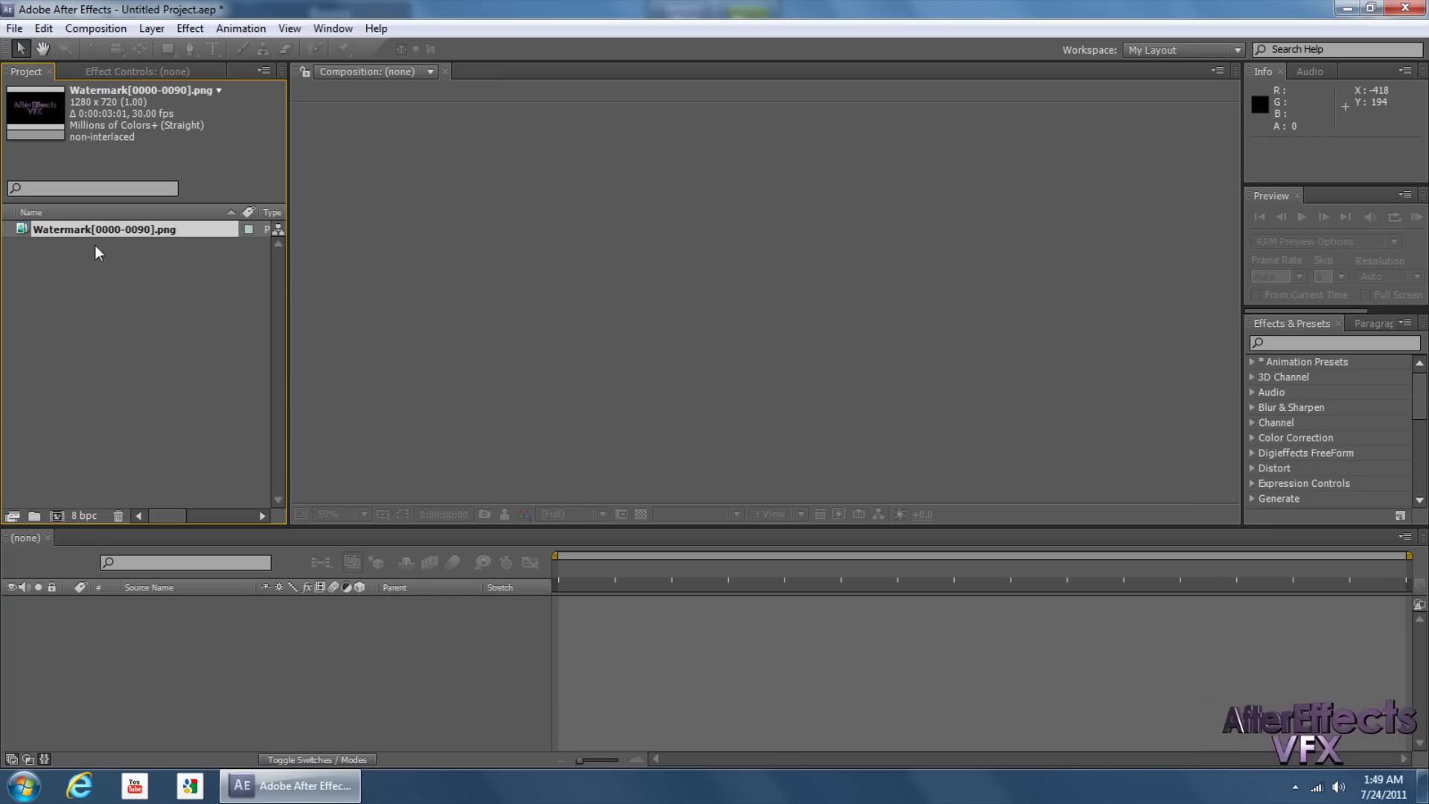
Create Comp 1 at 1280×720, 30 fps, duration 0:02:00:00.
click(101, 29)
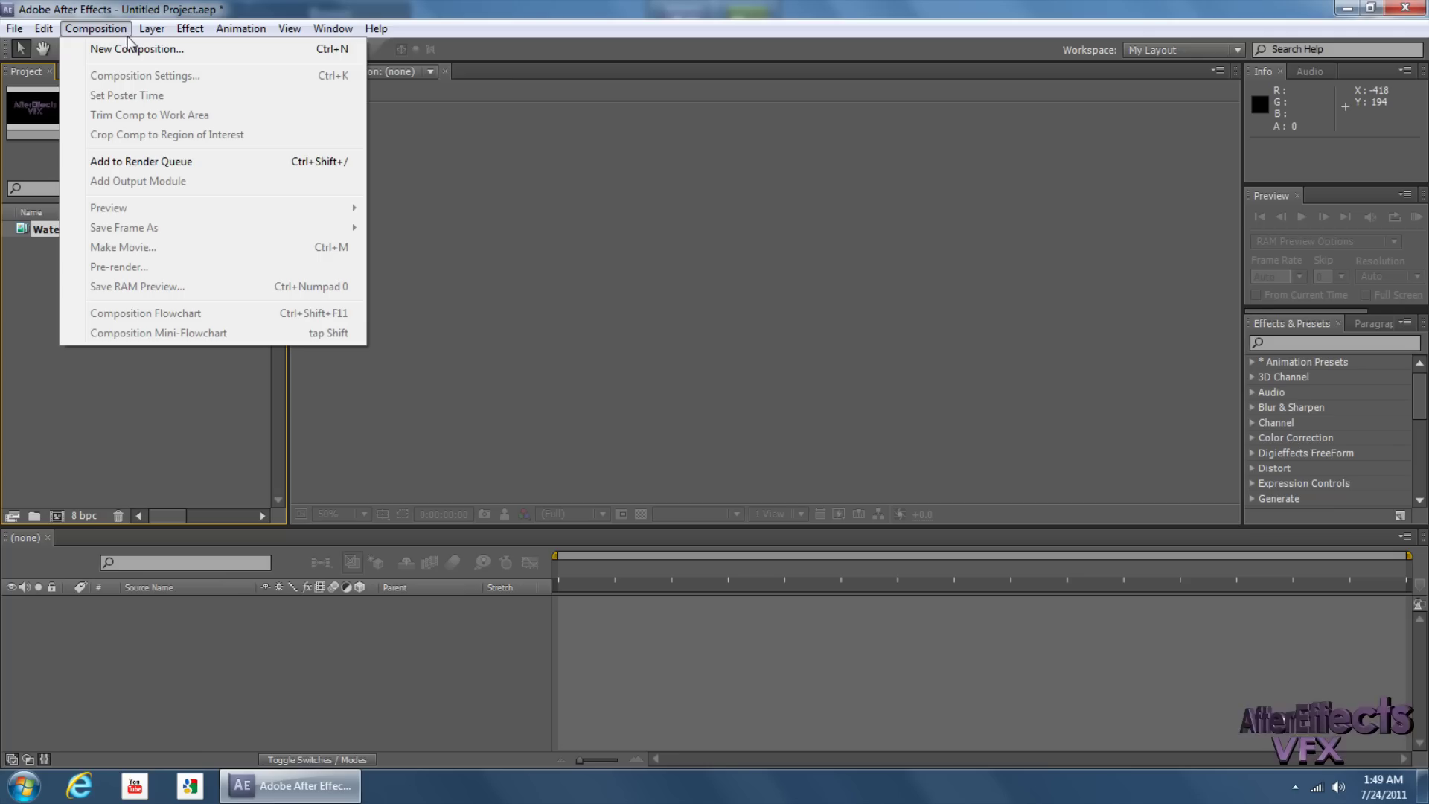
click(124, 45)
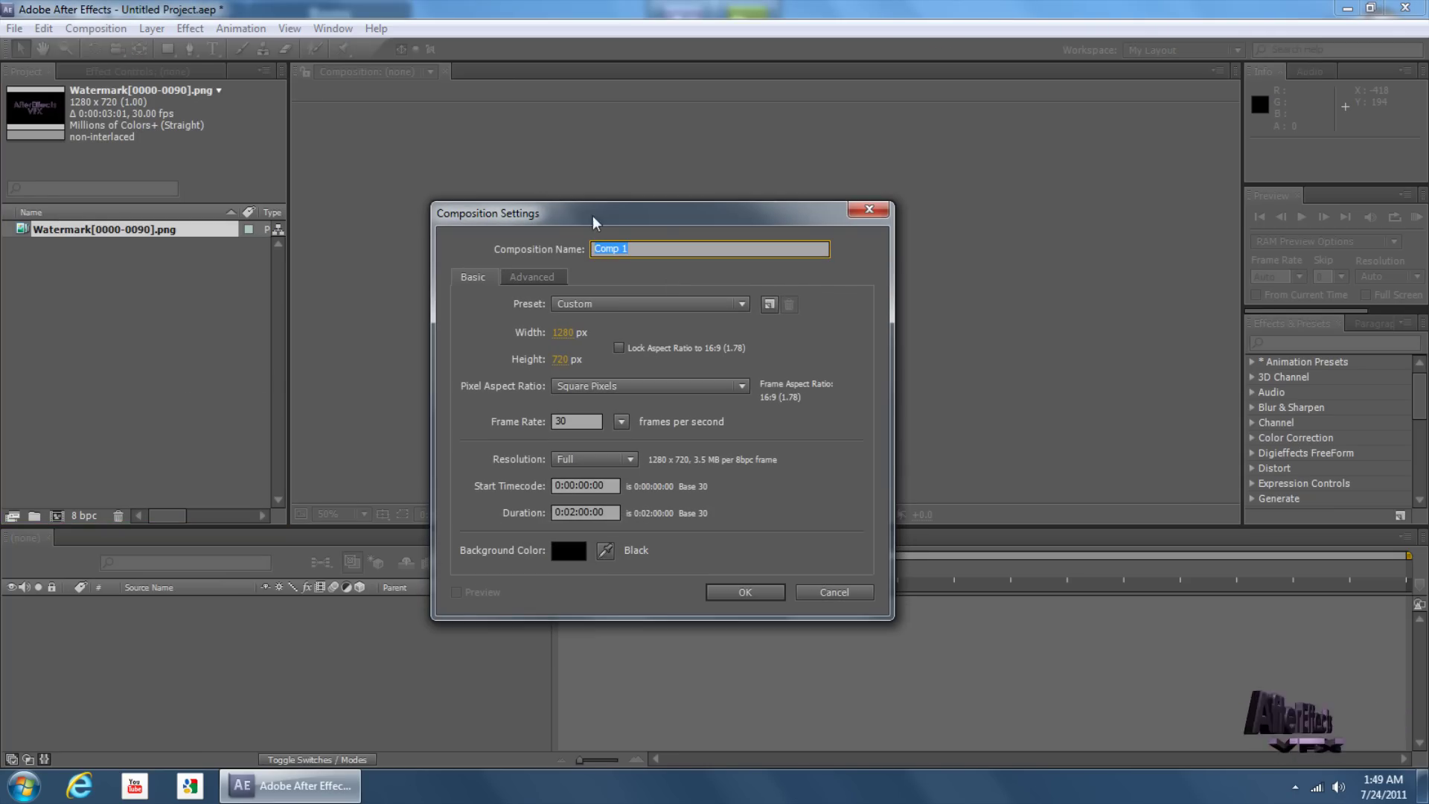
key(Escape)
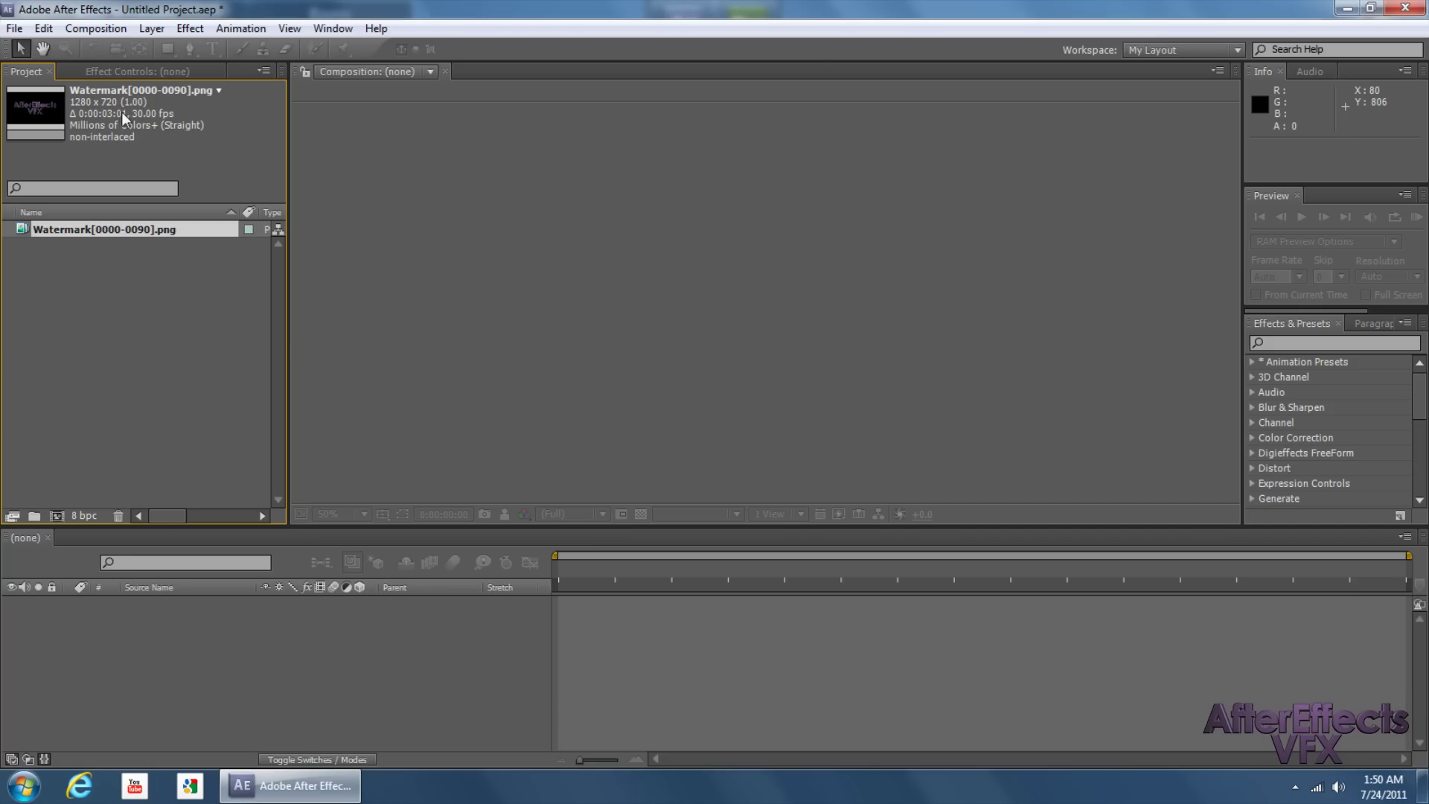
click(95, 29)
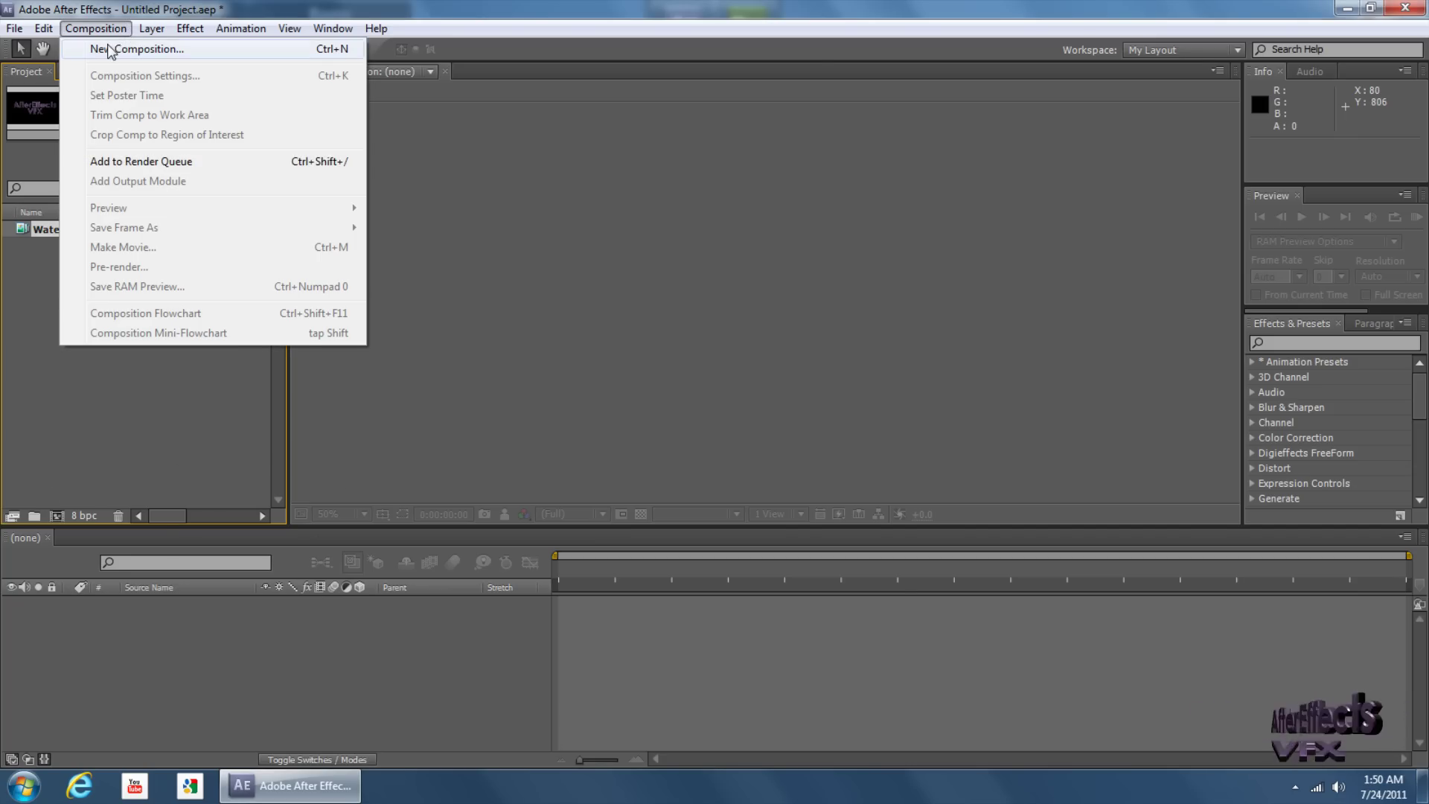
click(109, 49)
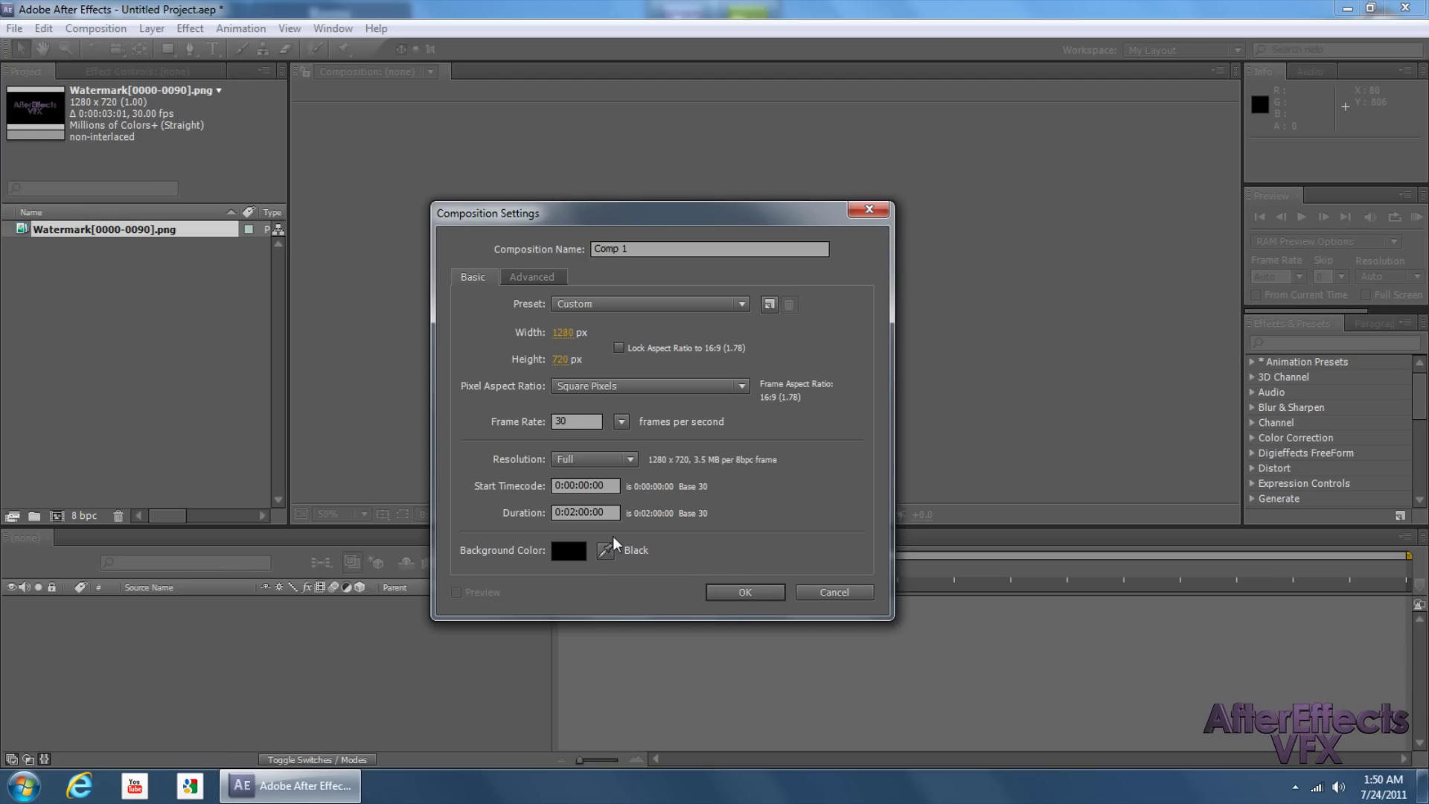
click(581, 511)
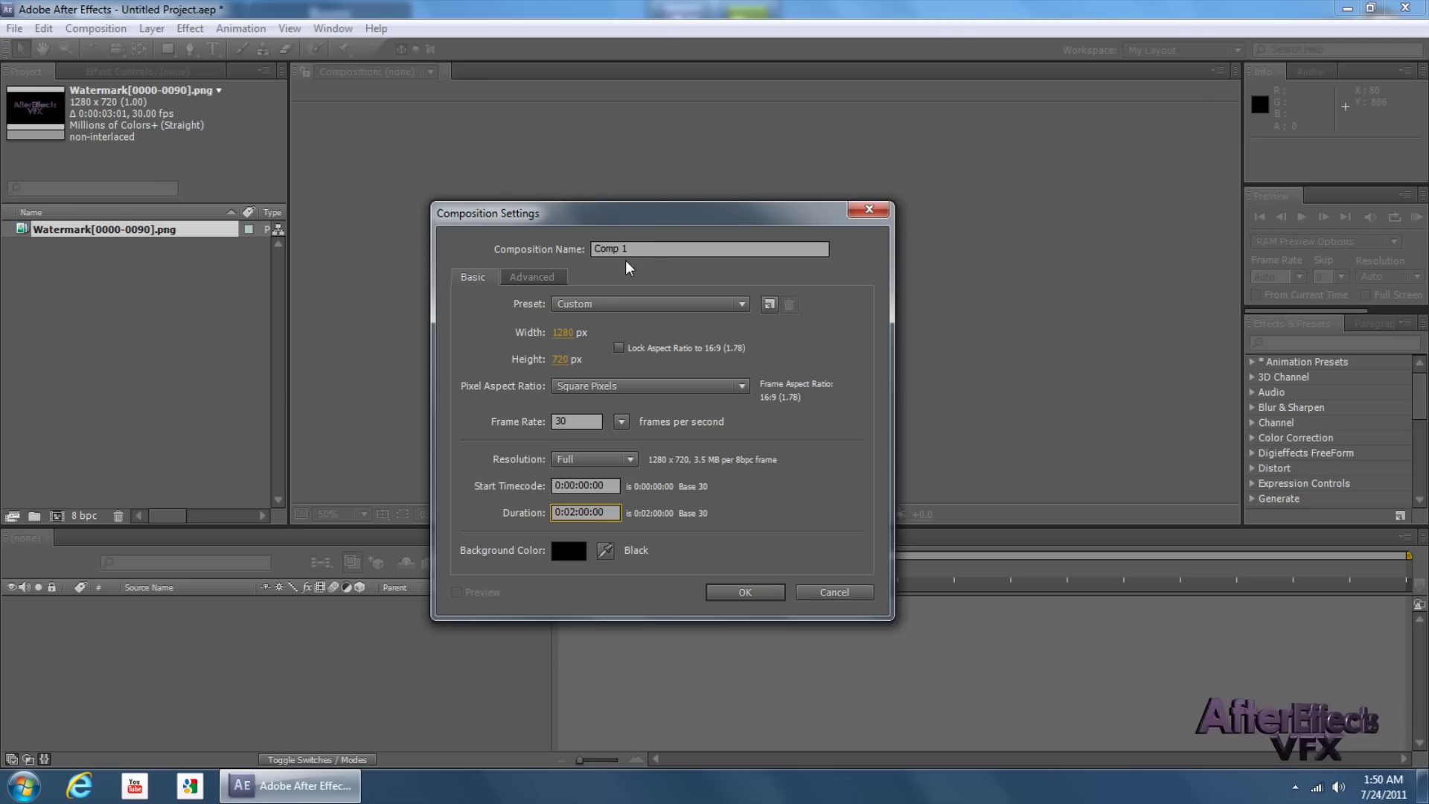
click(719, 588)
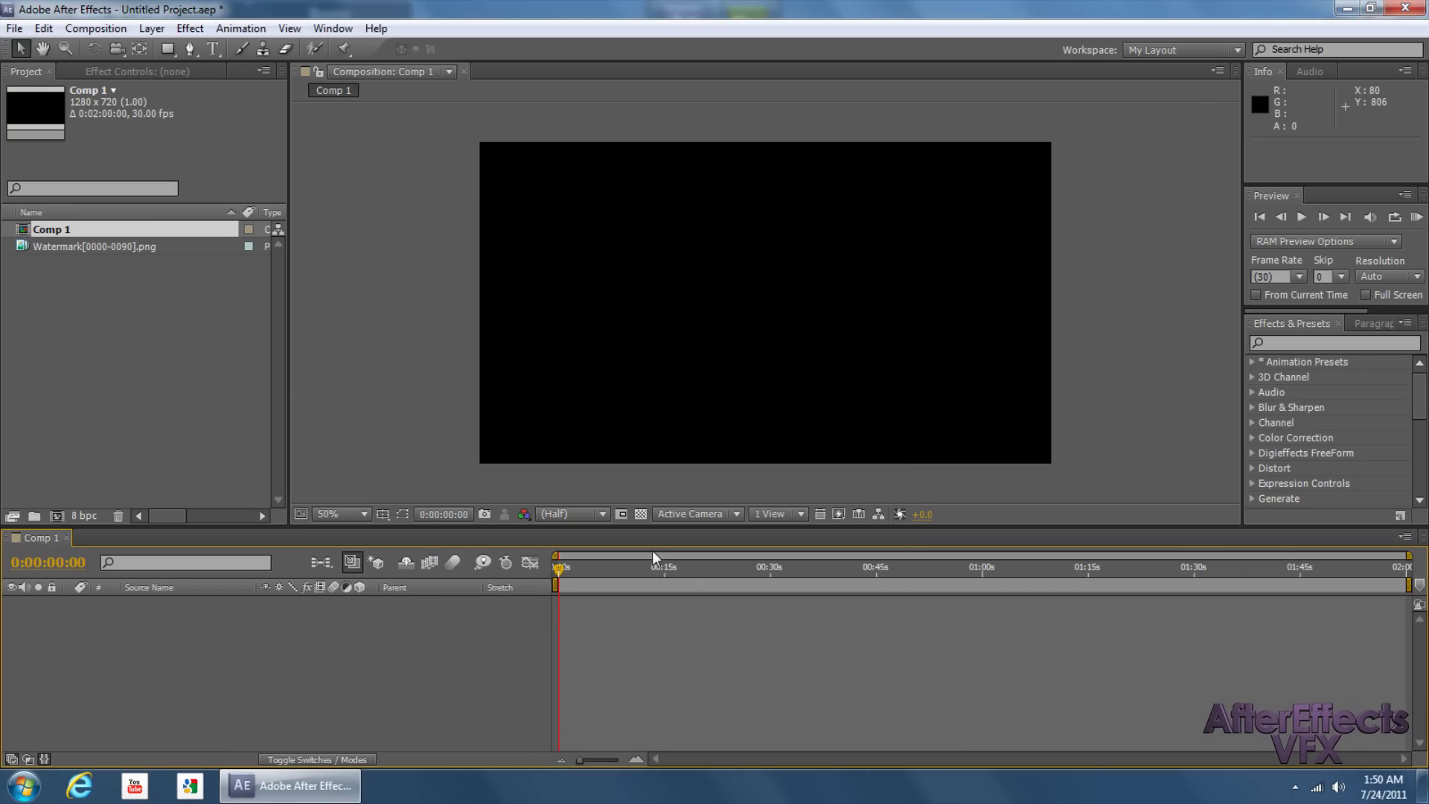
Add Watermark[0000-0090].png to Comp 1 as layer 1, then reselect the footage item.
click(73, 293)
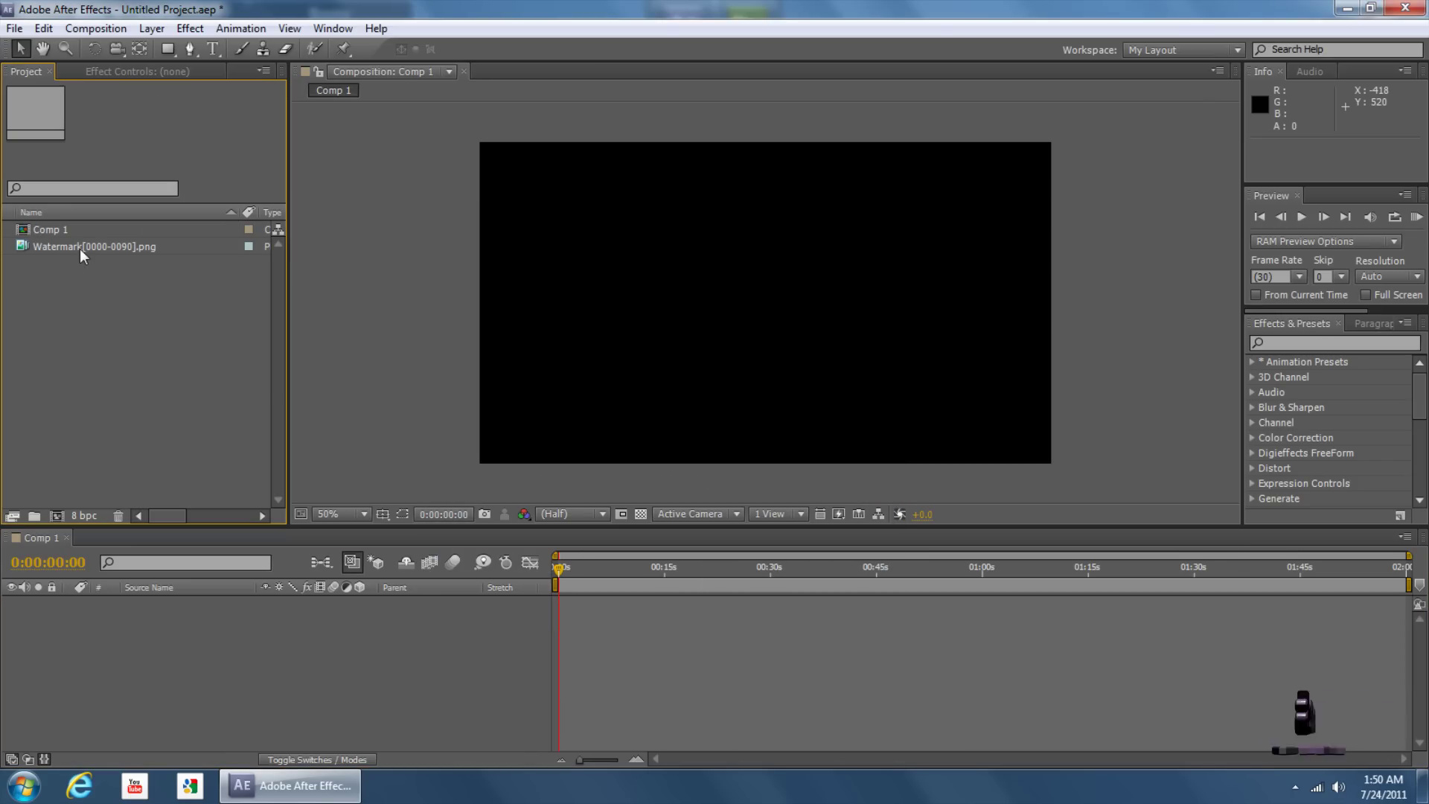
drag(79, 249, 237, 642)
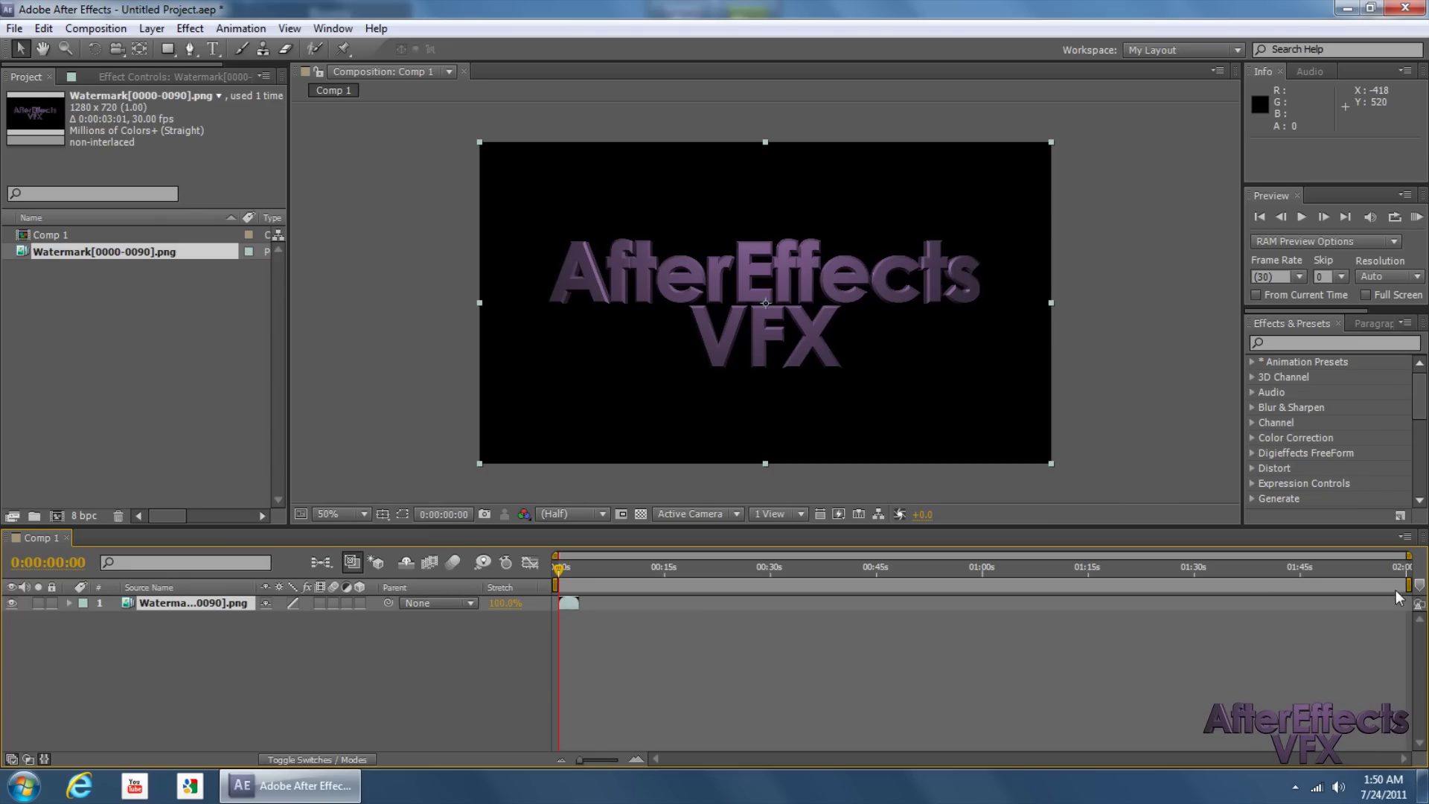
click(143, 417)
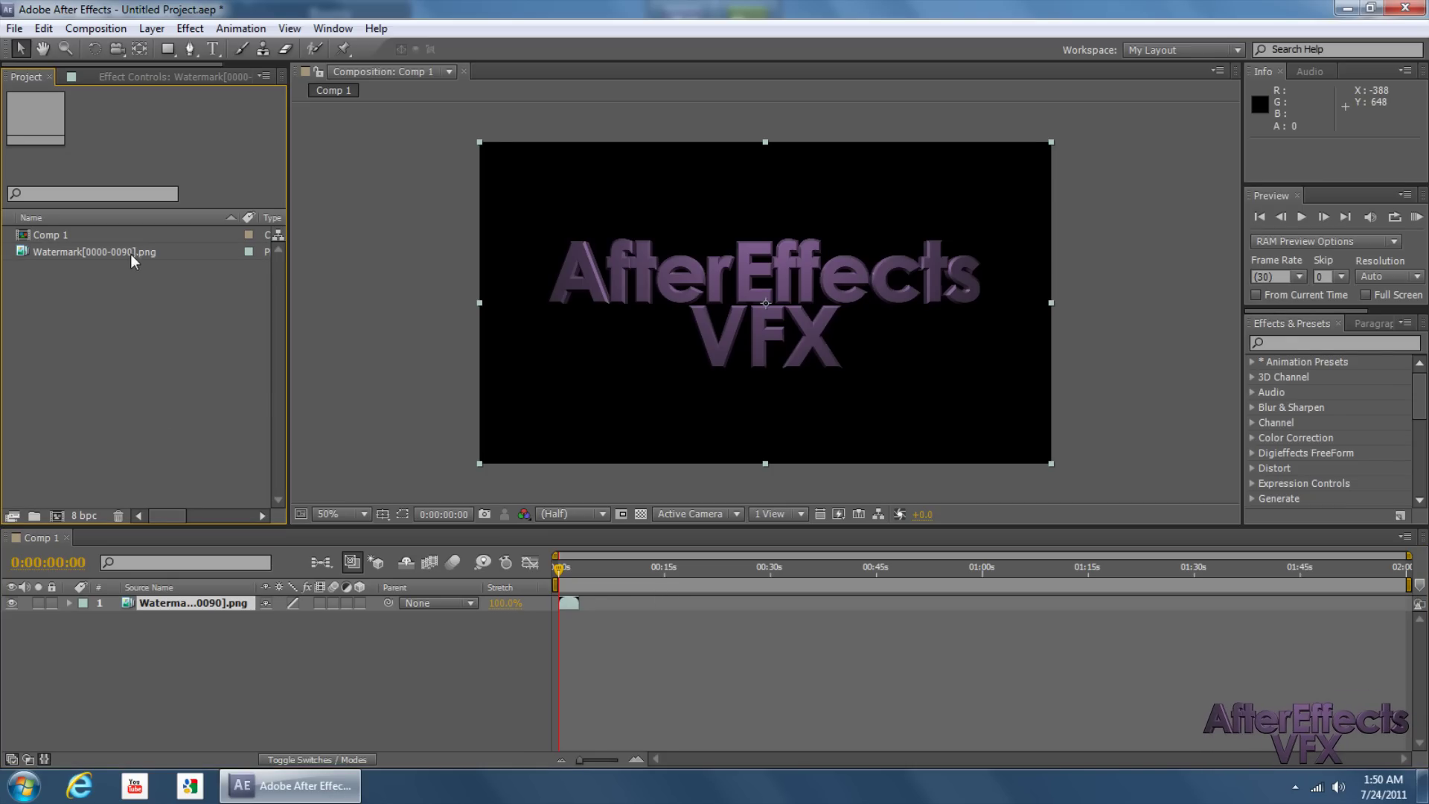
click(102, 253)
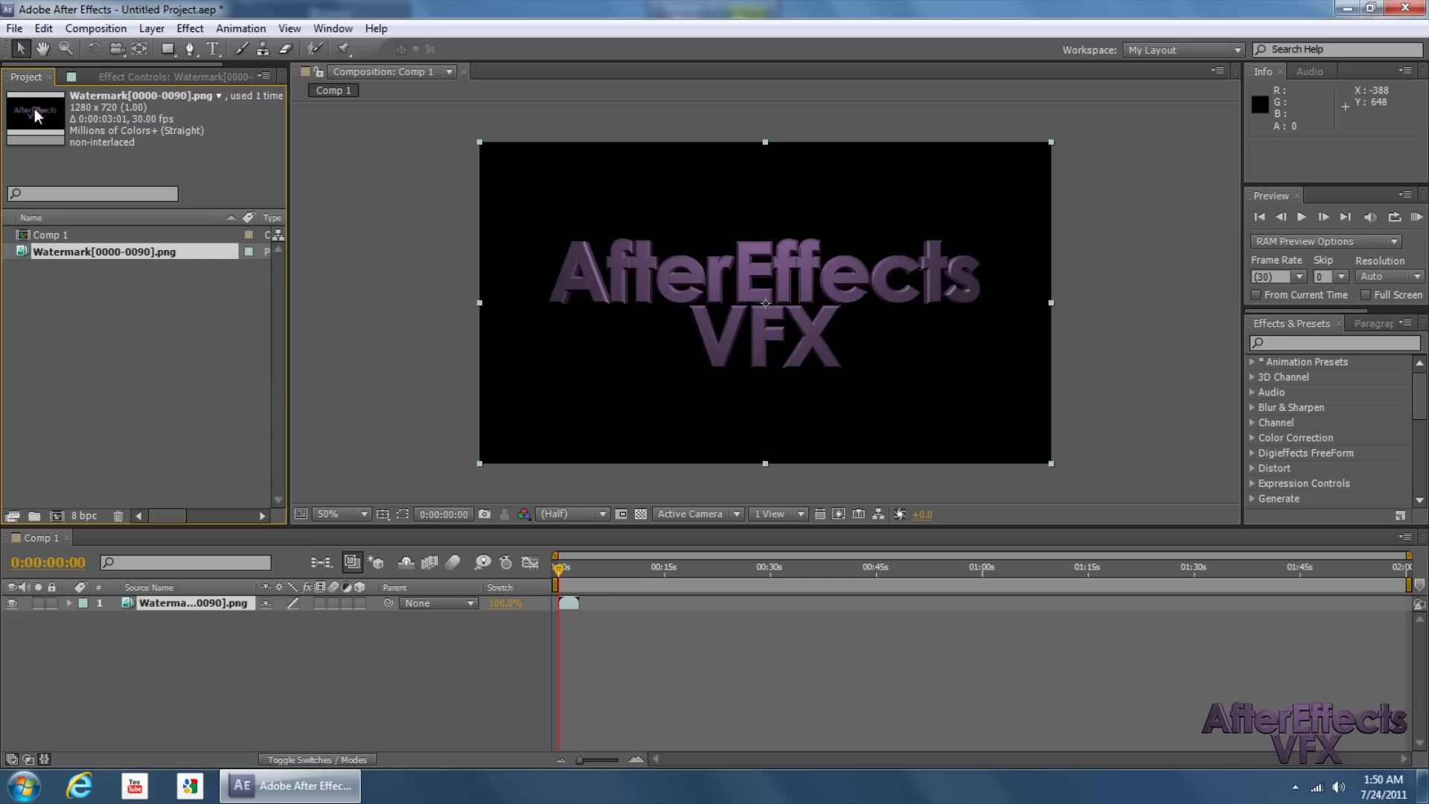
Set the Watermark footage's Interpret Footage loop to 40 times, giving 0:02:01:10.
right_click(74, 254)
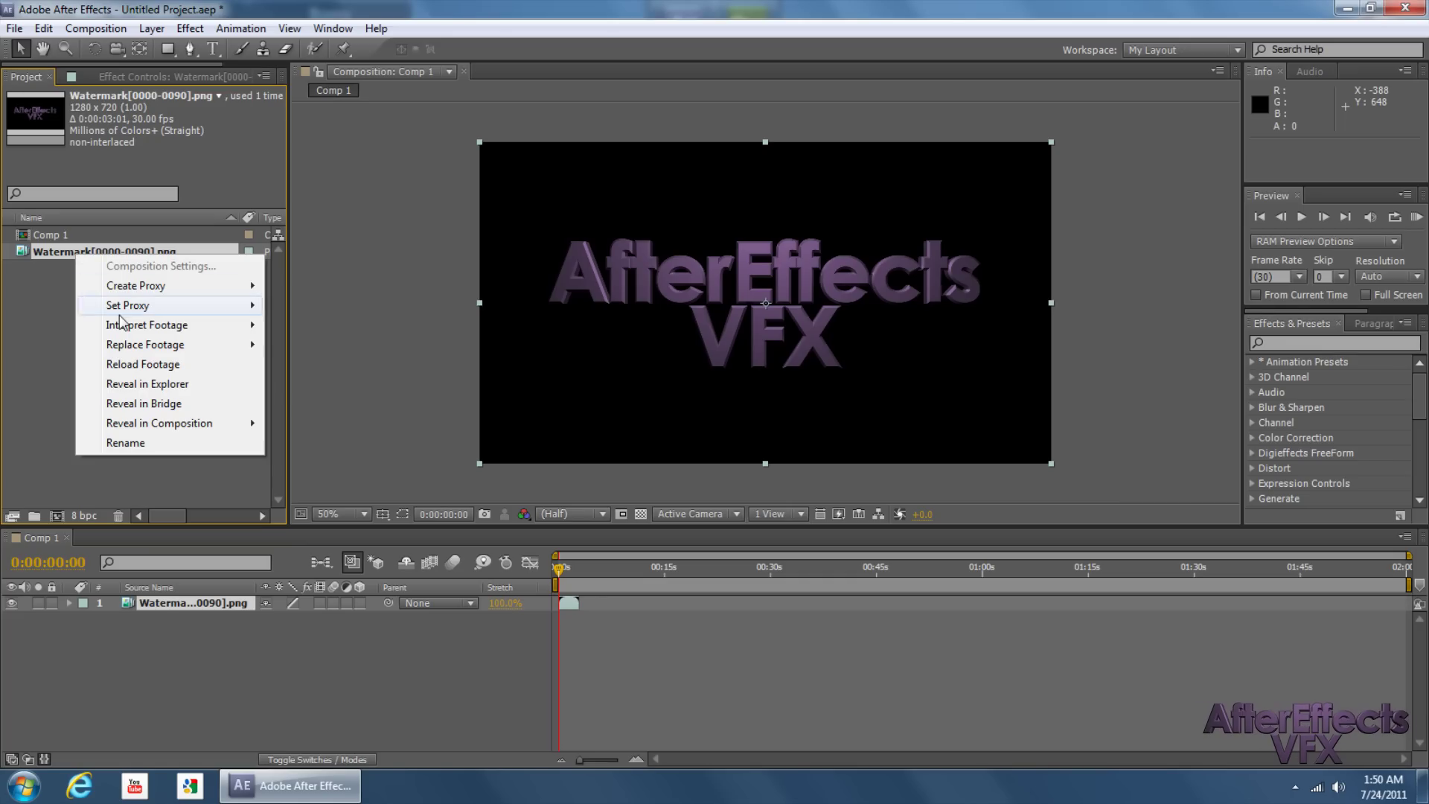
mouse_move(126, 326)
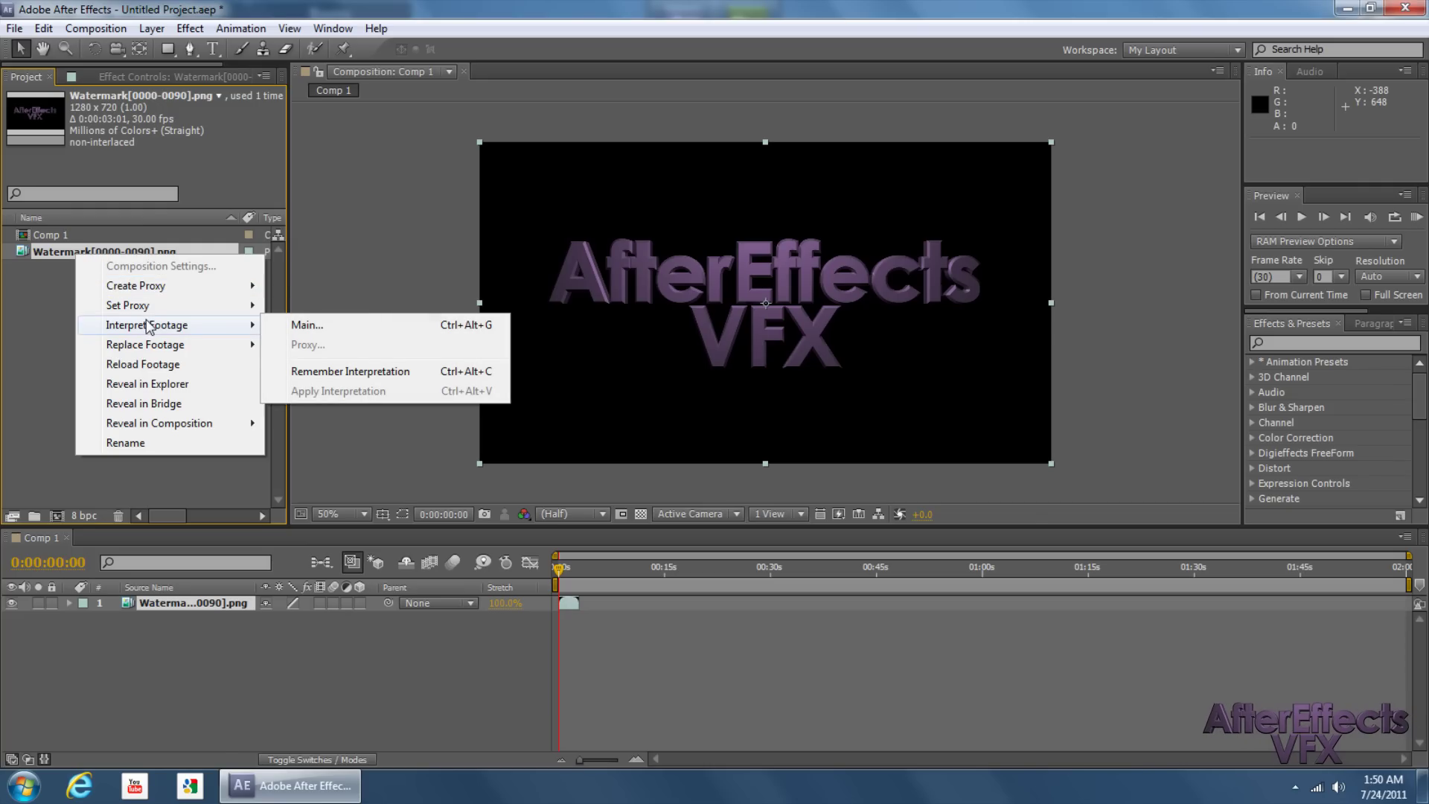
click(289, 325)
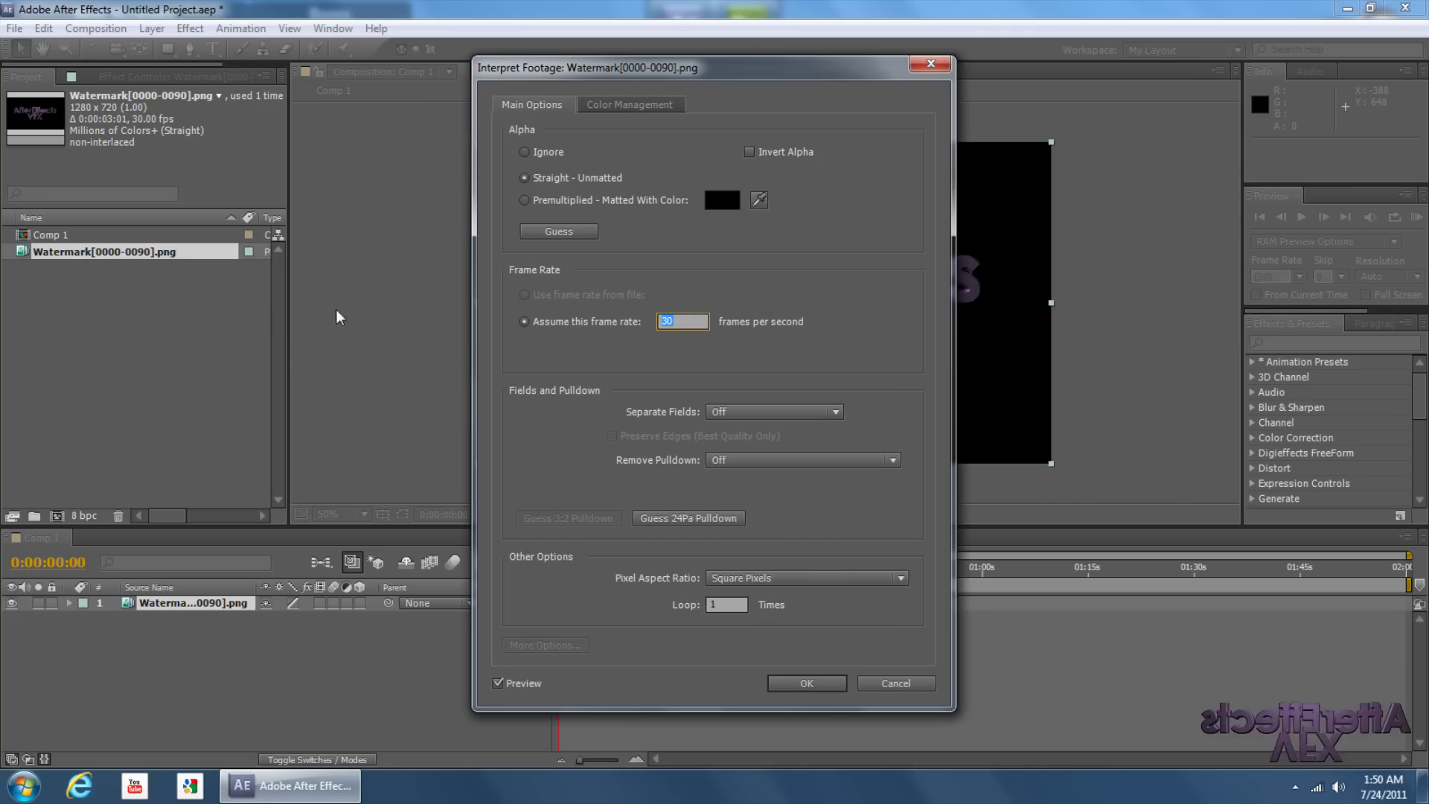
double_click(723, 604)
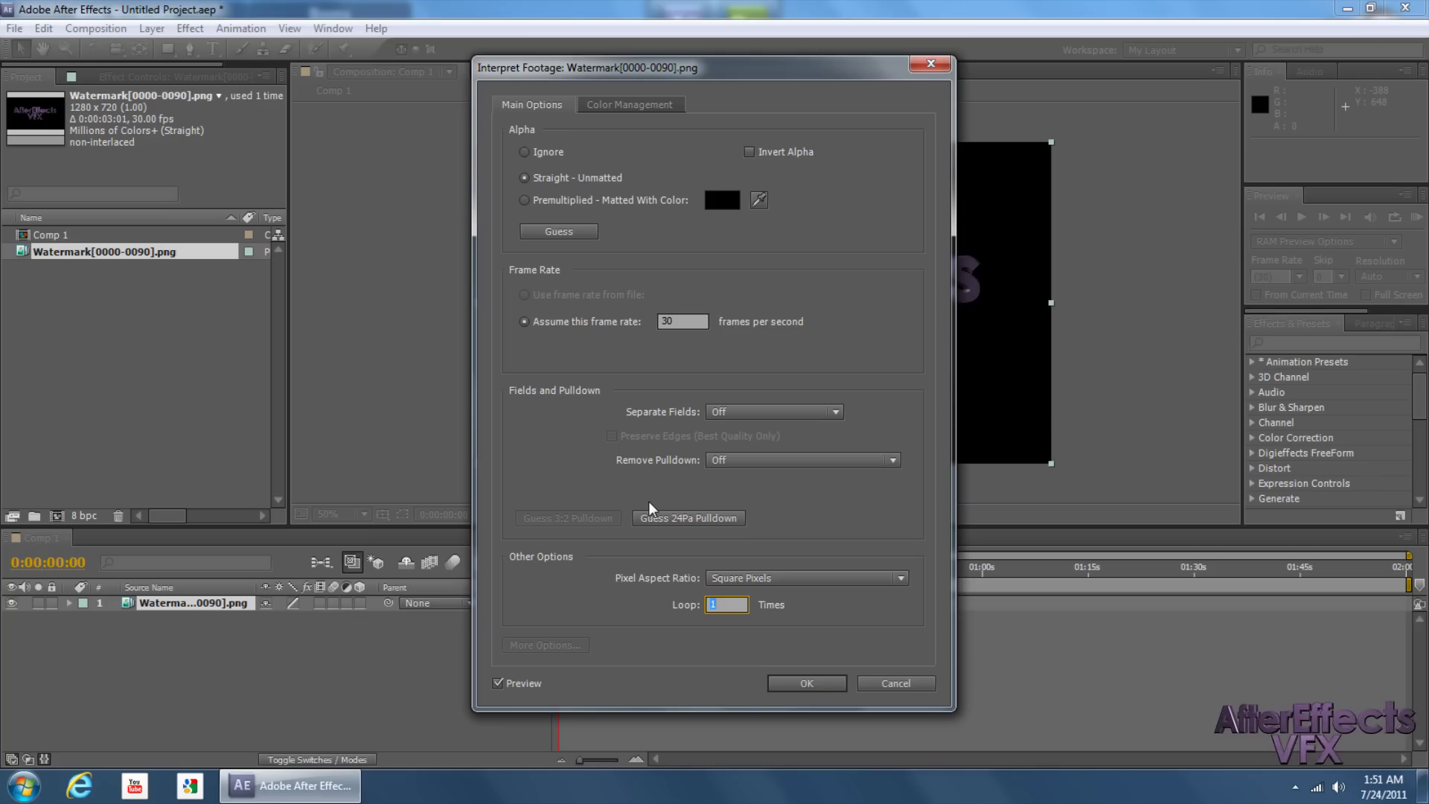
text(40)
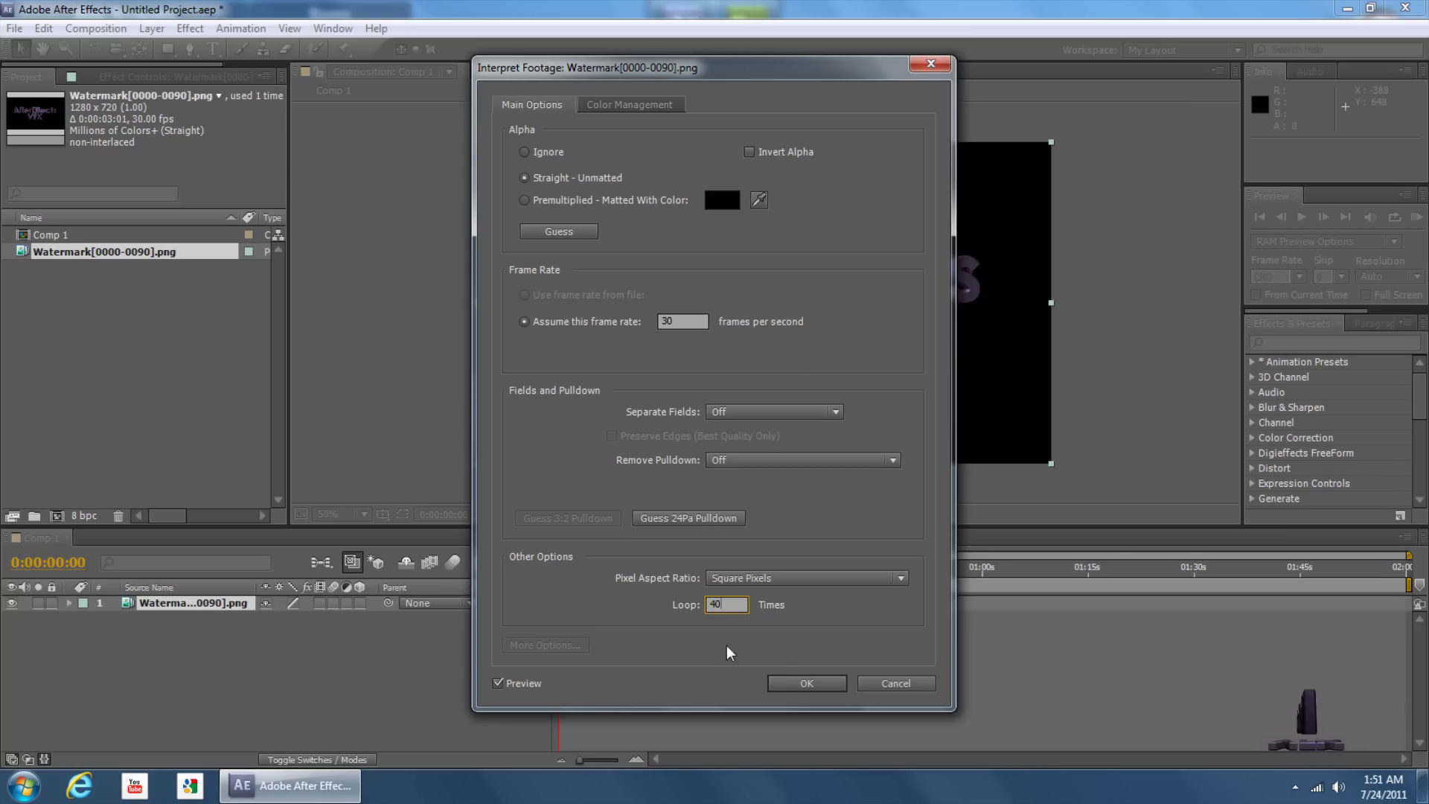
click(827, 692)
click(825, 684)
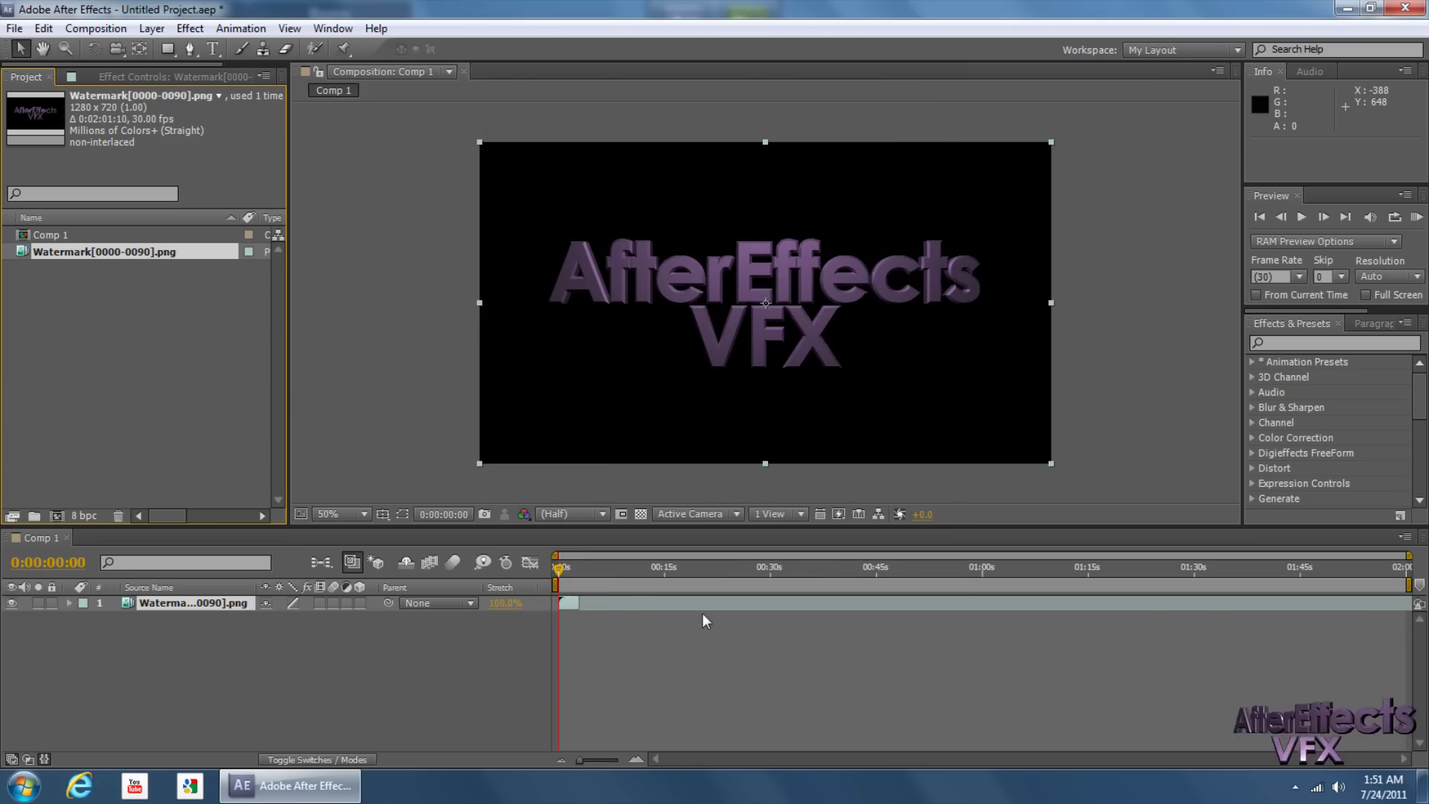
Extend the watermark layer to the comp end, scrub it, then run and stop a RAM preview.
drag(588, 604, 1413, 609)
click(580, 580)
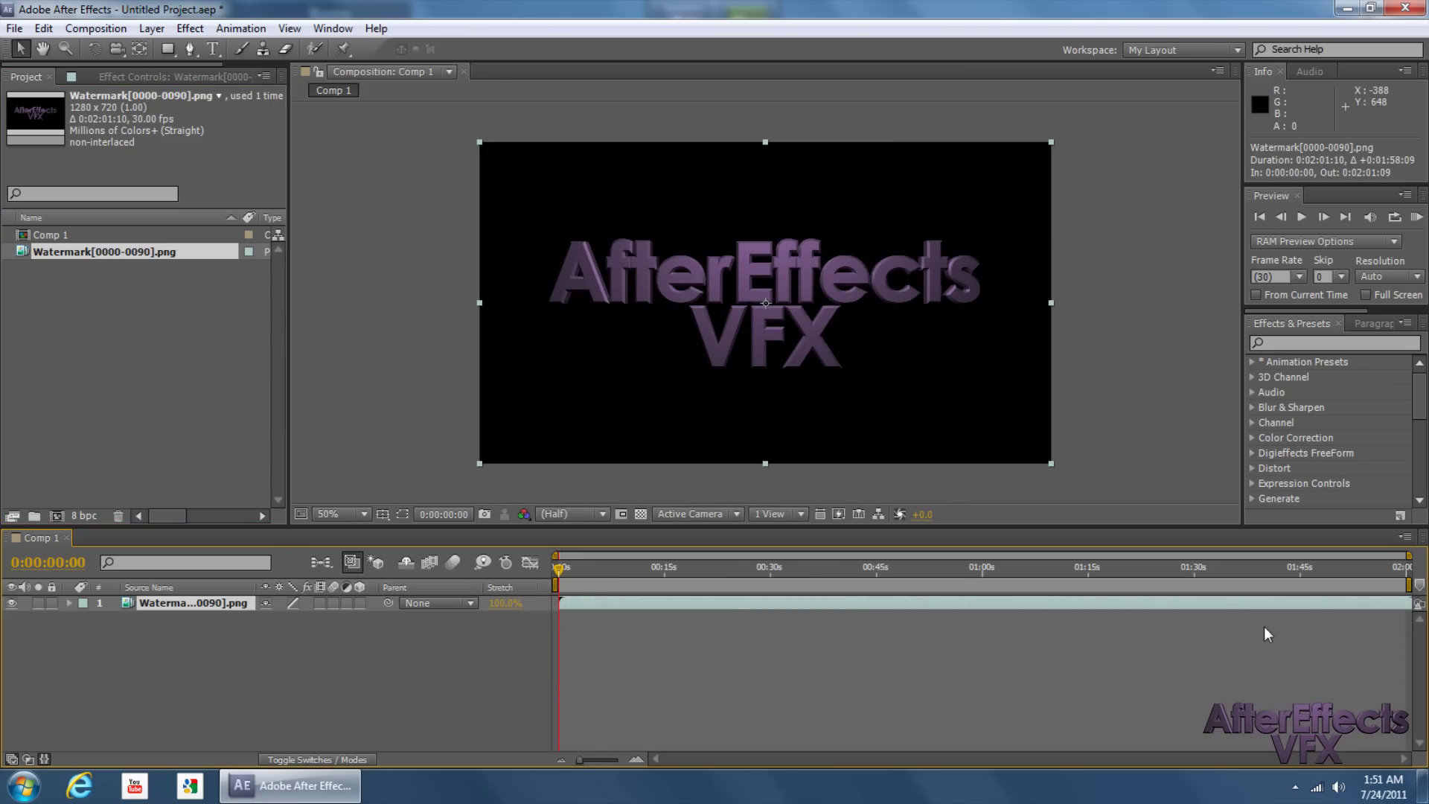
drag(562, 568, 718, 569)
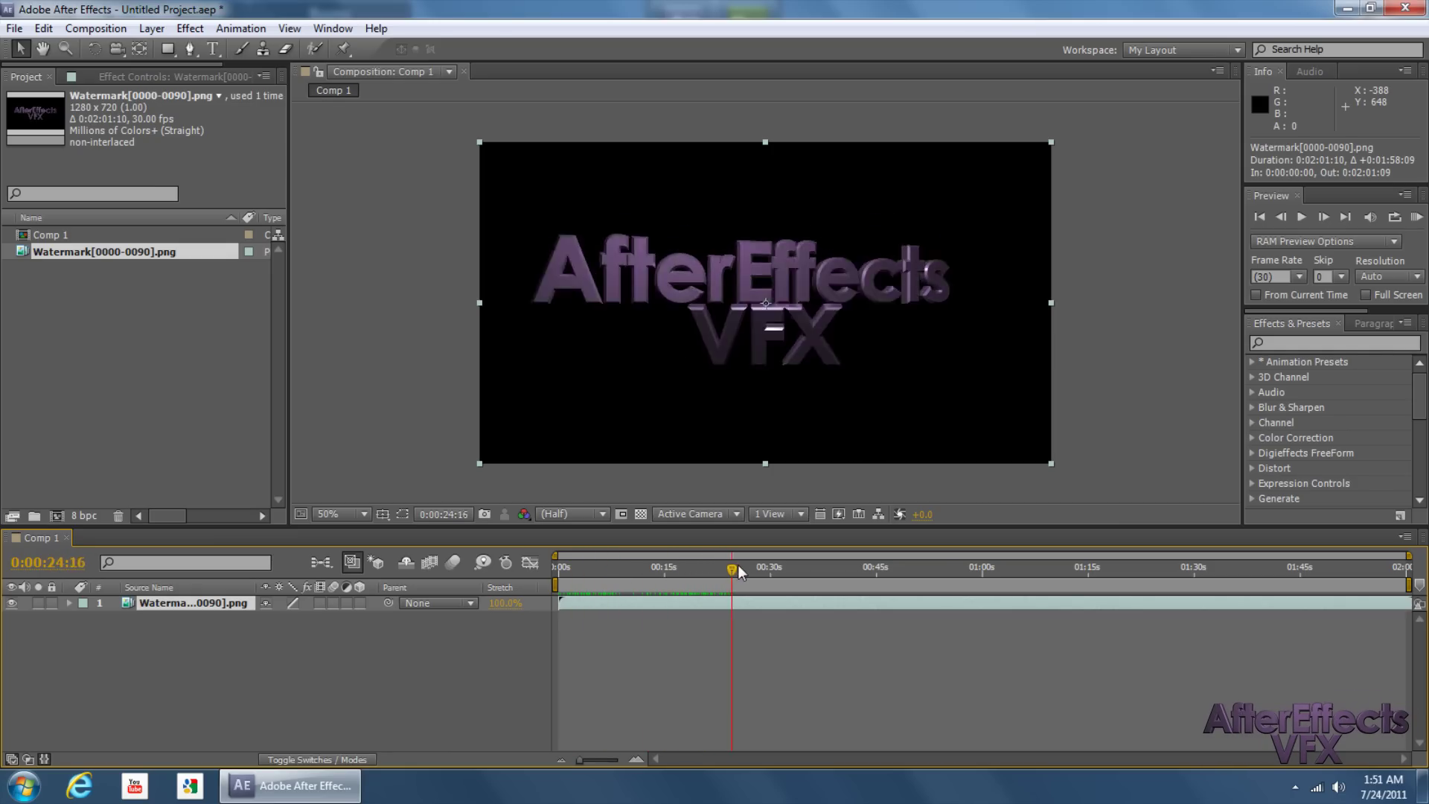
drag(739, 567, 520, 565)
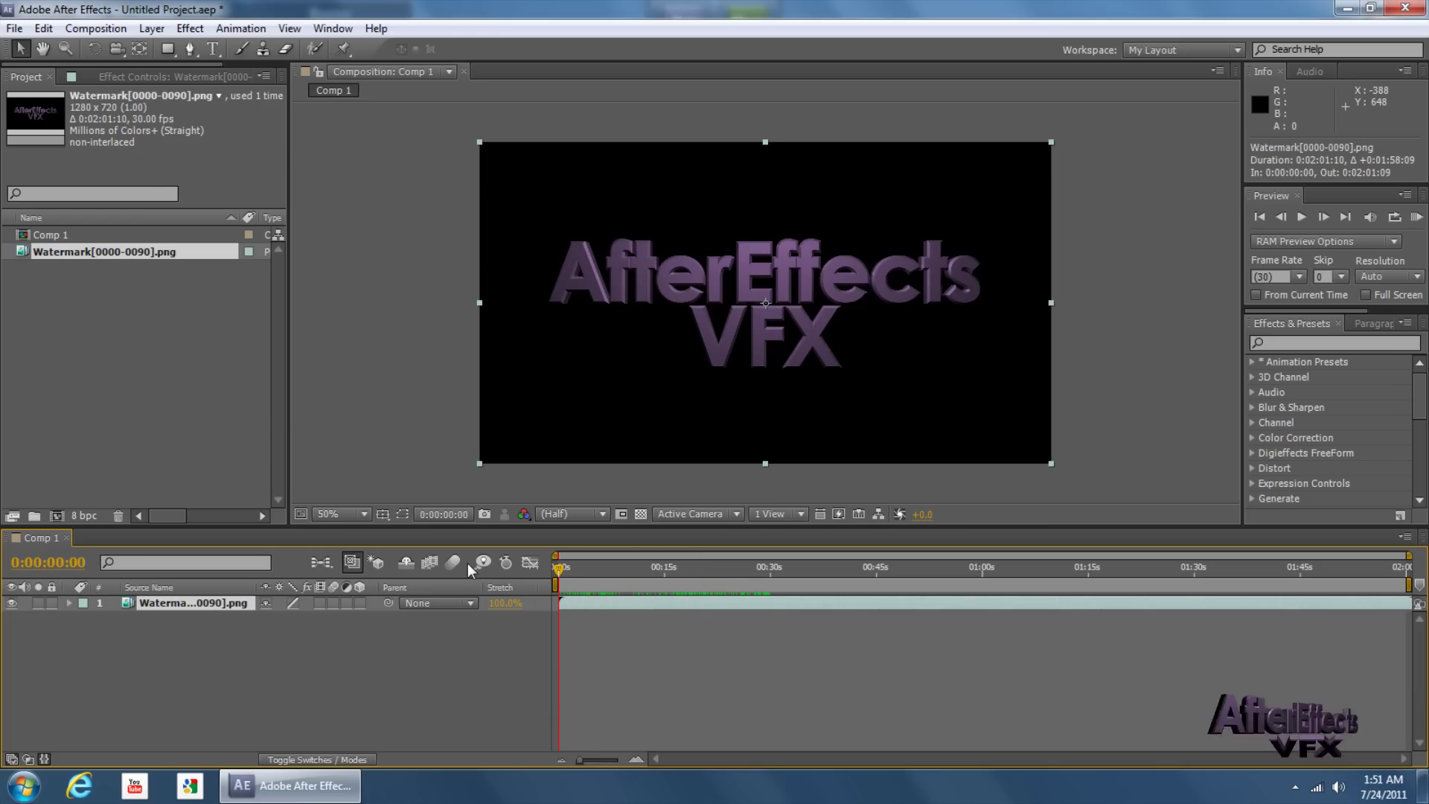
key(KP_0)
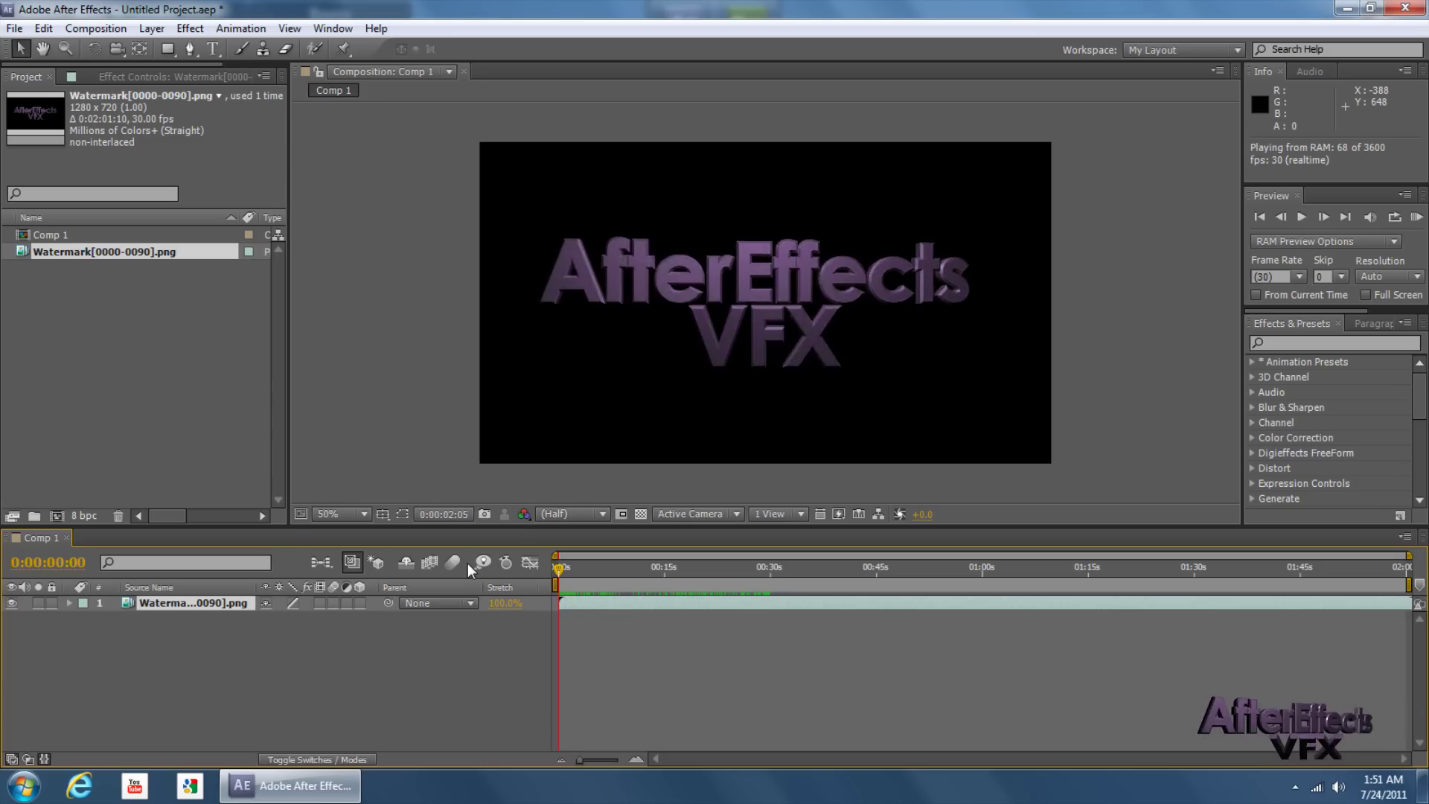
key(space)
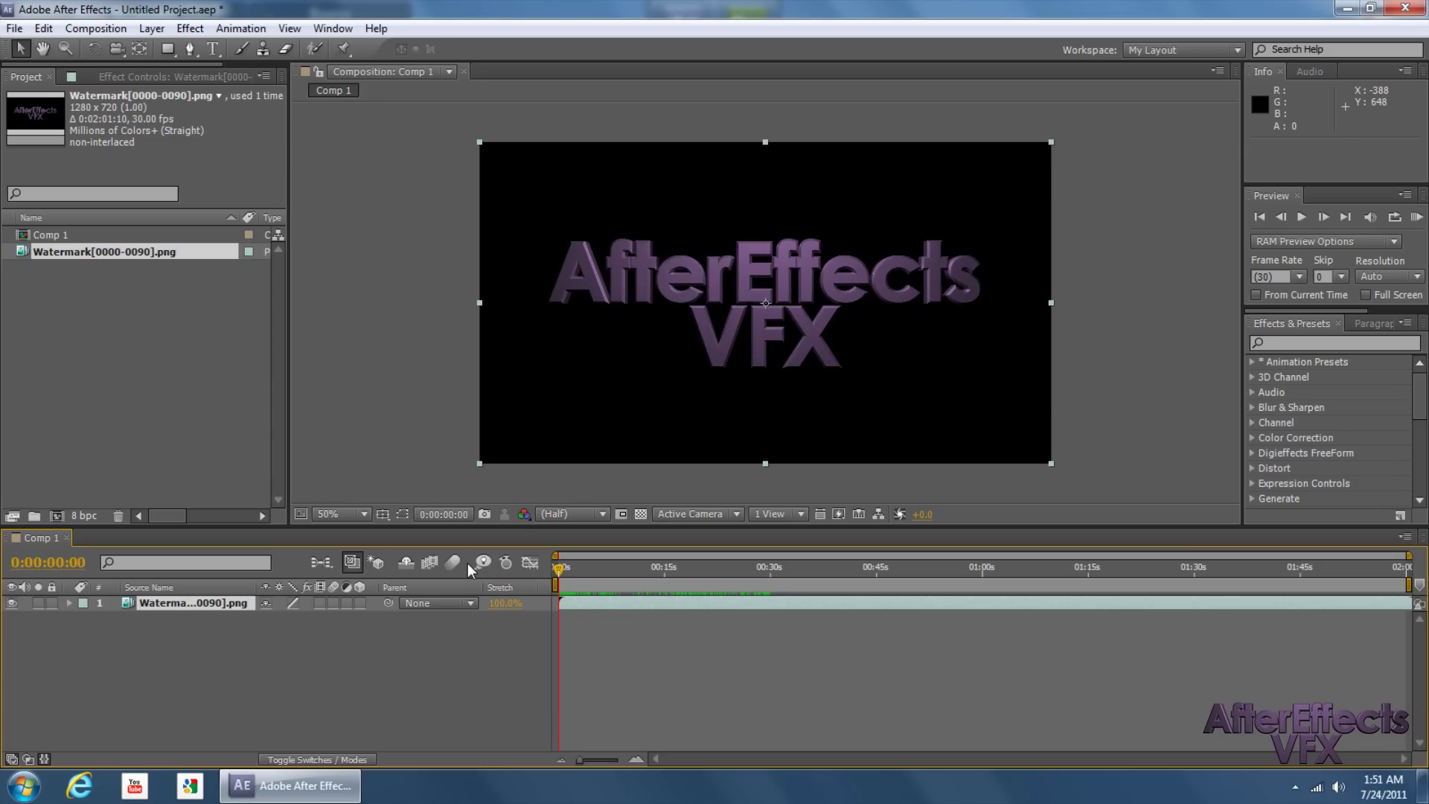